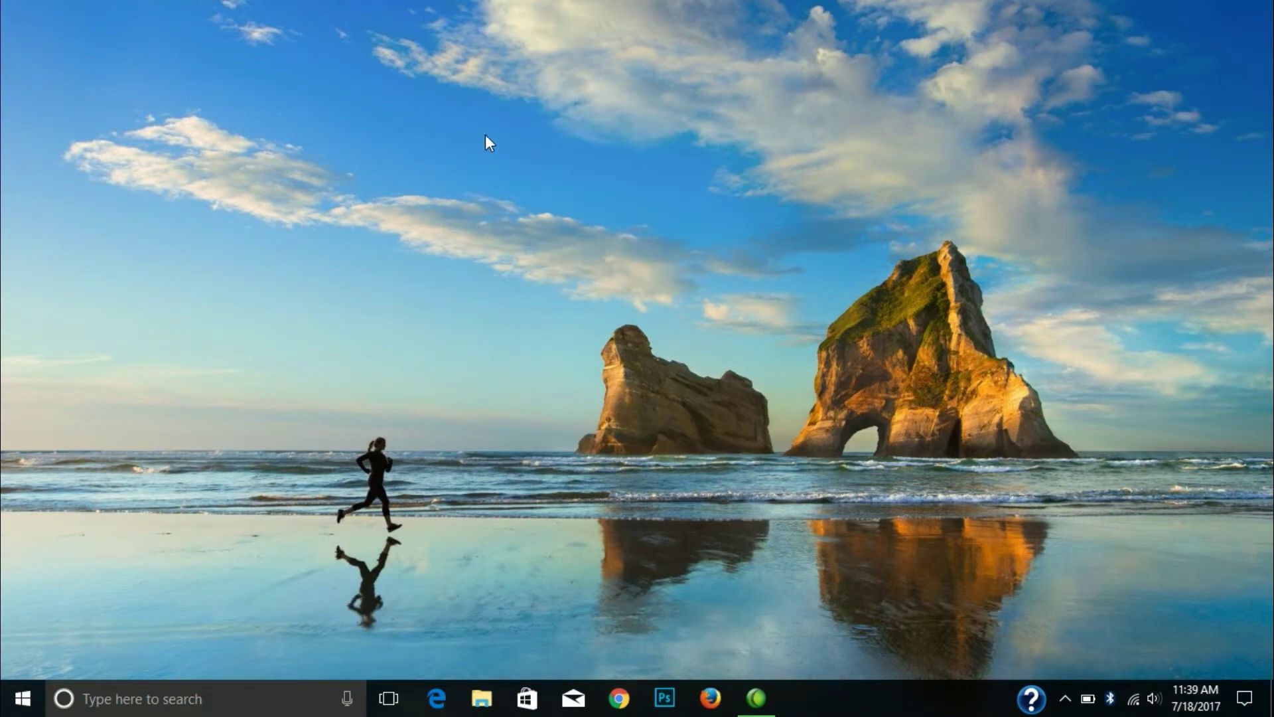
Open the desktop's personalization settings at the Background page.
right_click(545, 106)
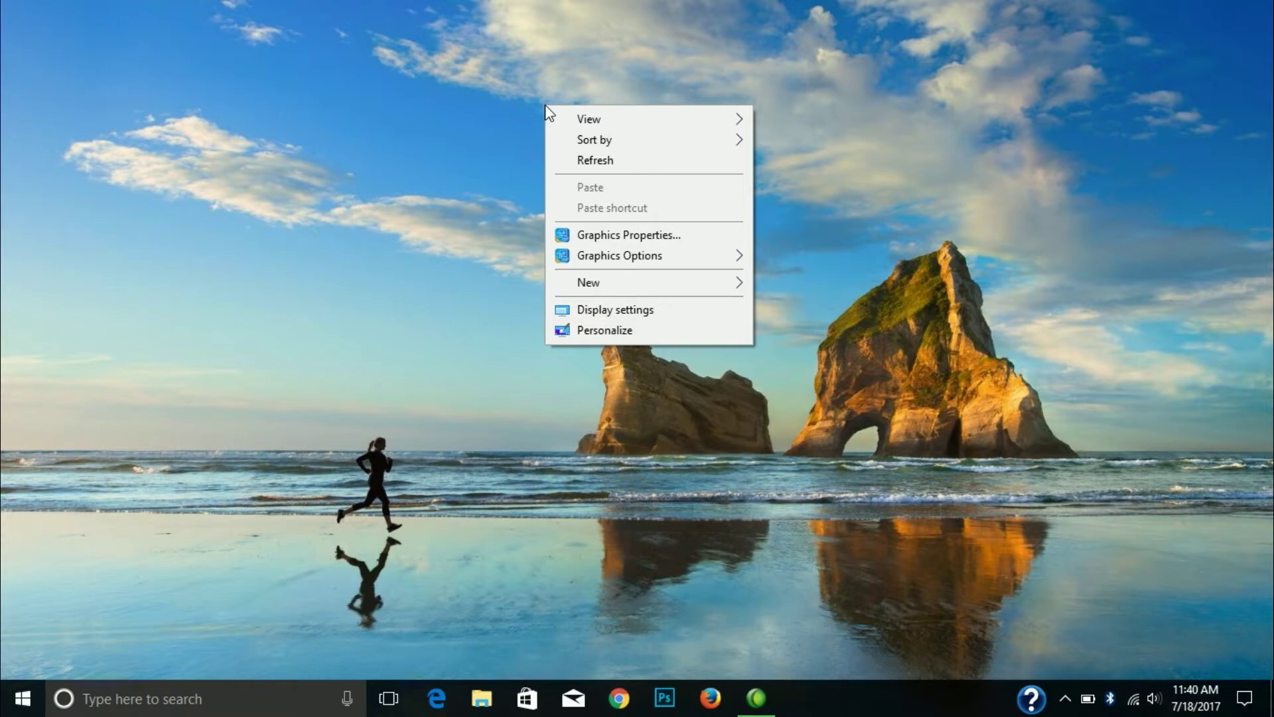
left_click(456, 136)
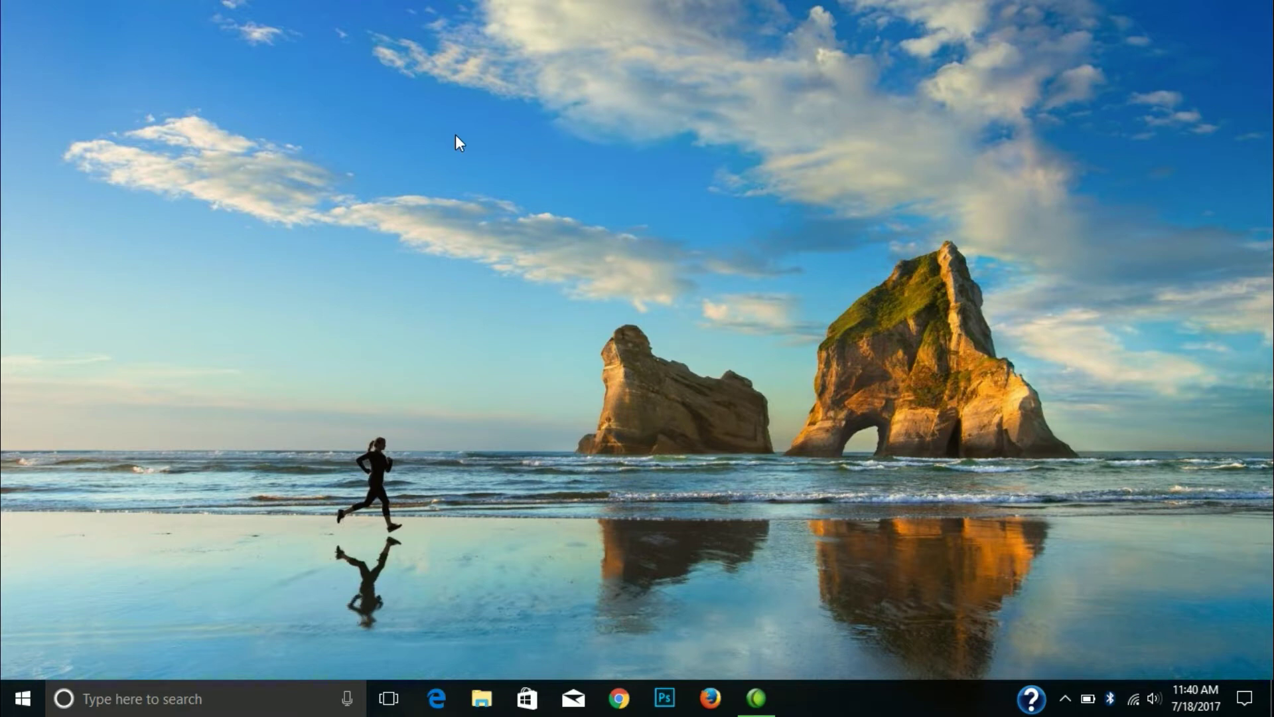
right_click(456, 137)
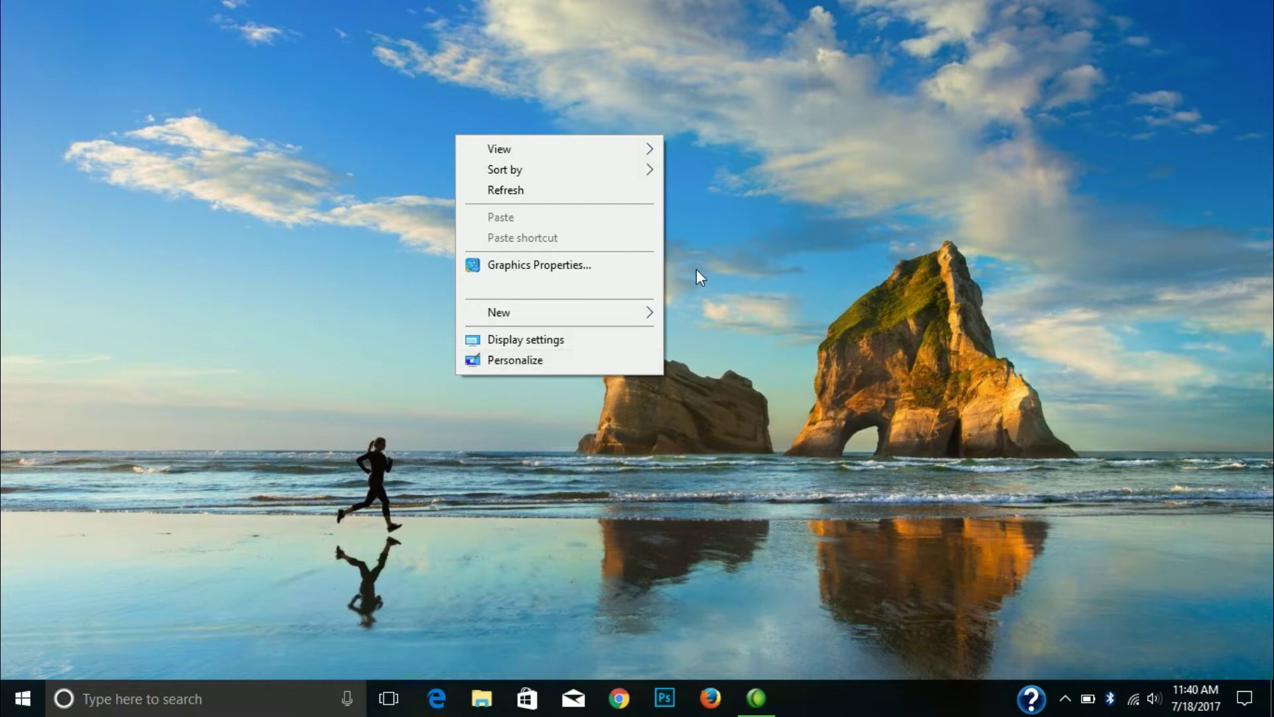
right_click(791, 170)
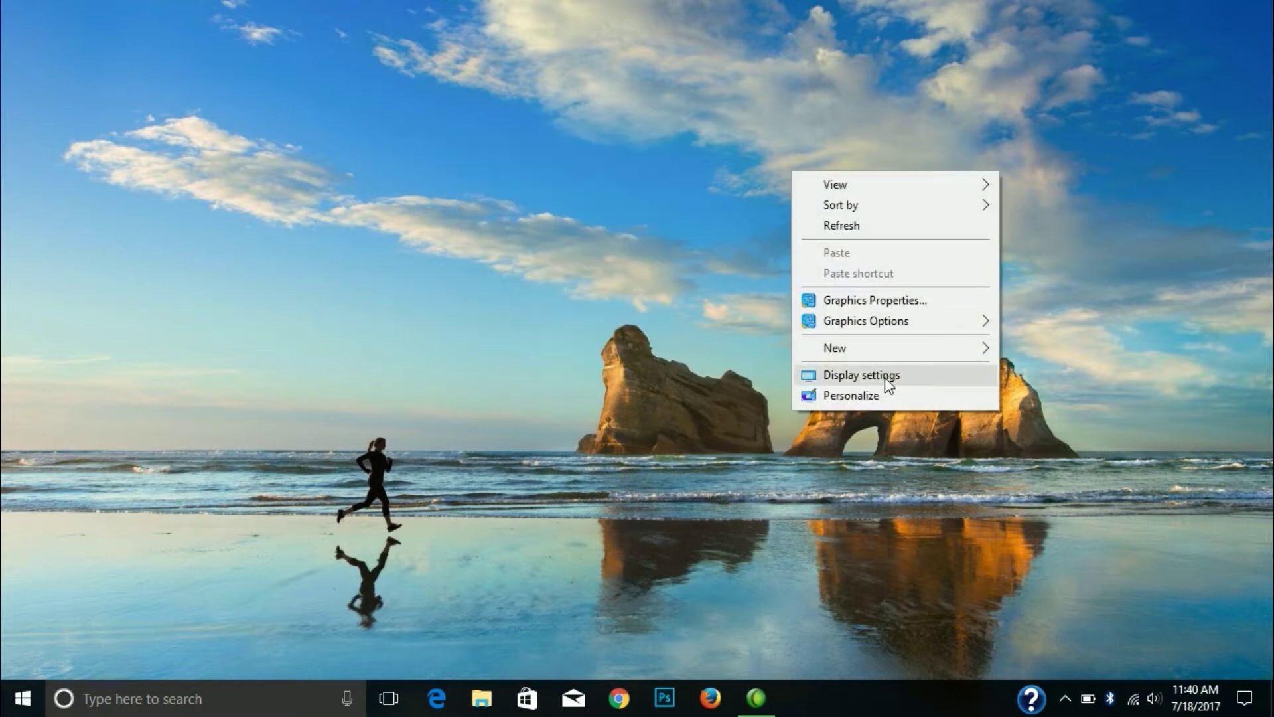
left_click(886, 399)
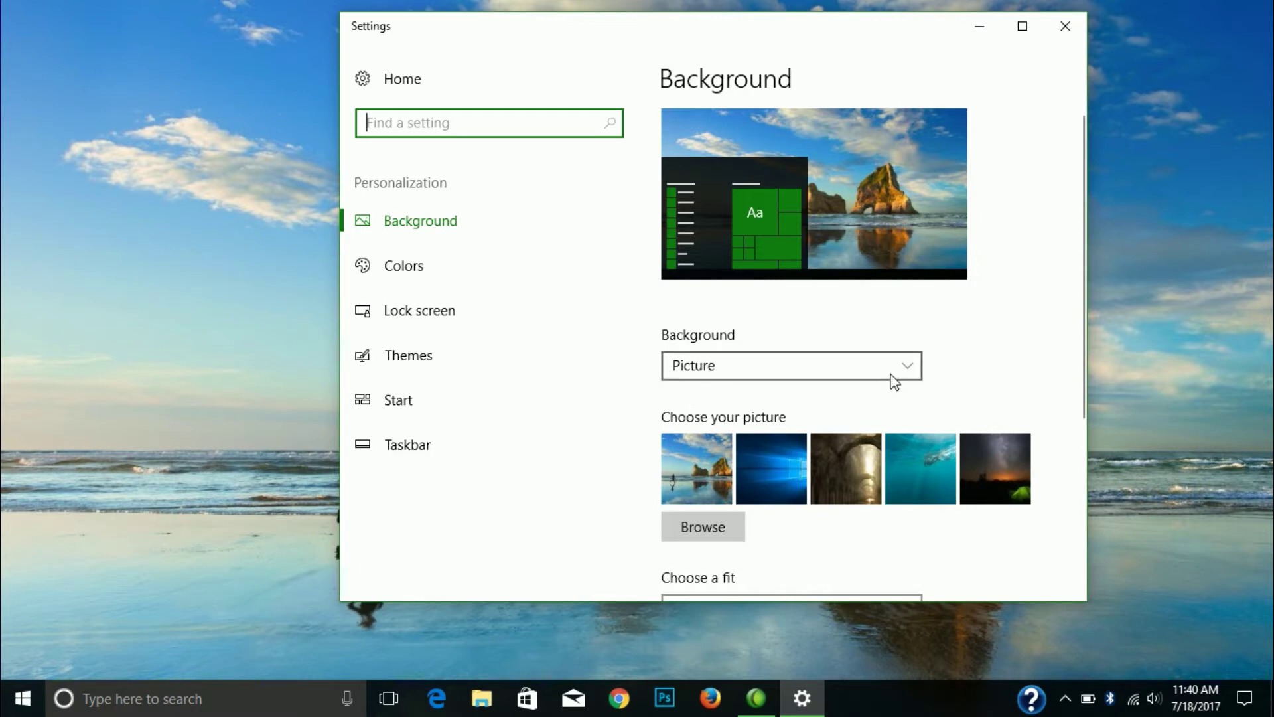
Change the desktop background type to Solid color and choose orange as the background color.
left_click(913, 372)
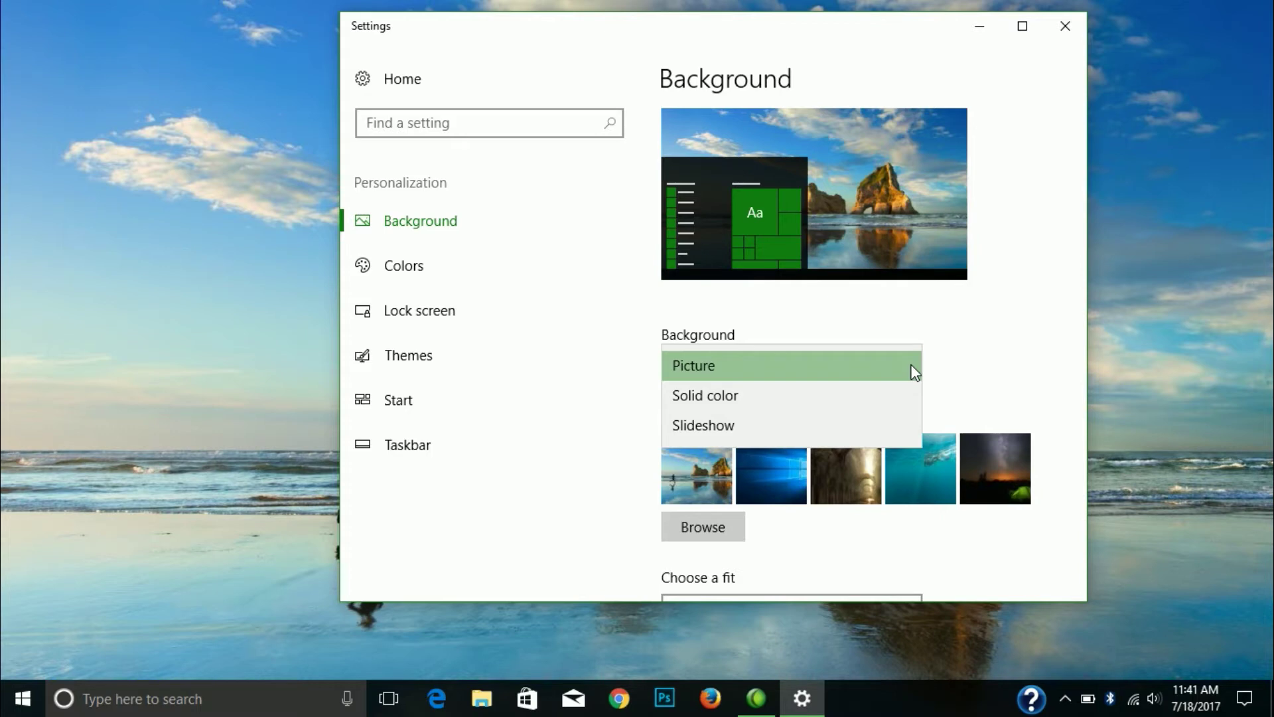
left_click(862, 387)
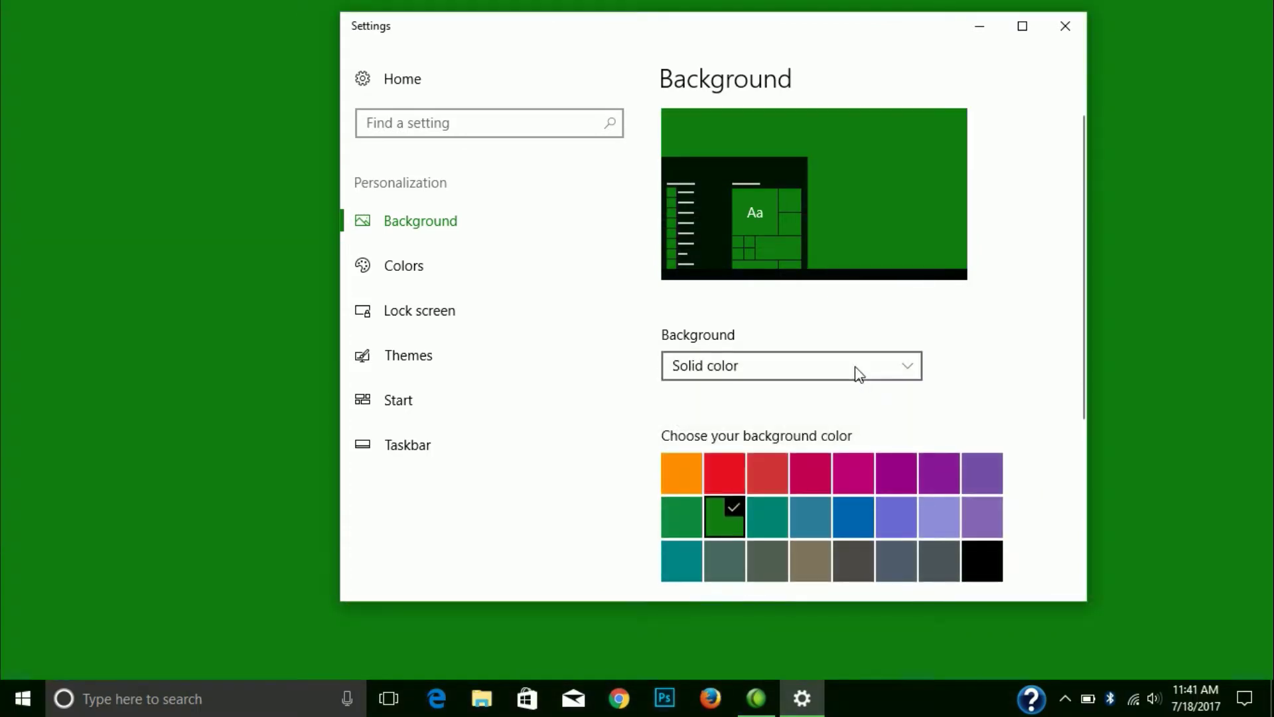
left_click_drag(787, 29, 874, 75)
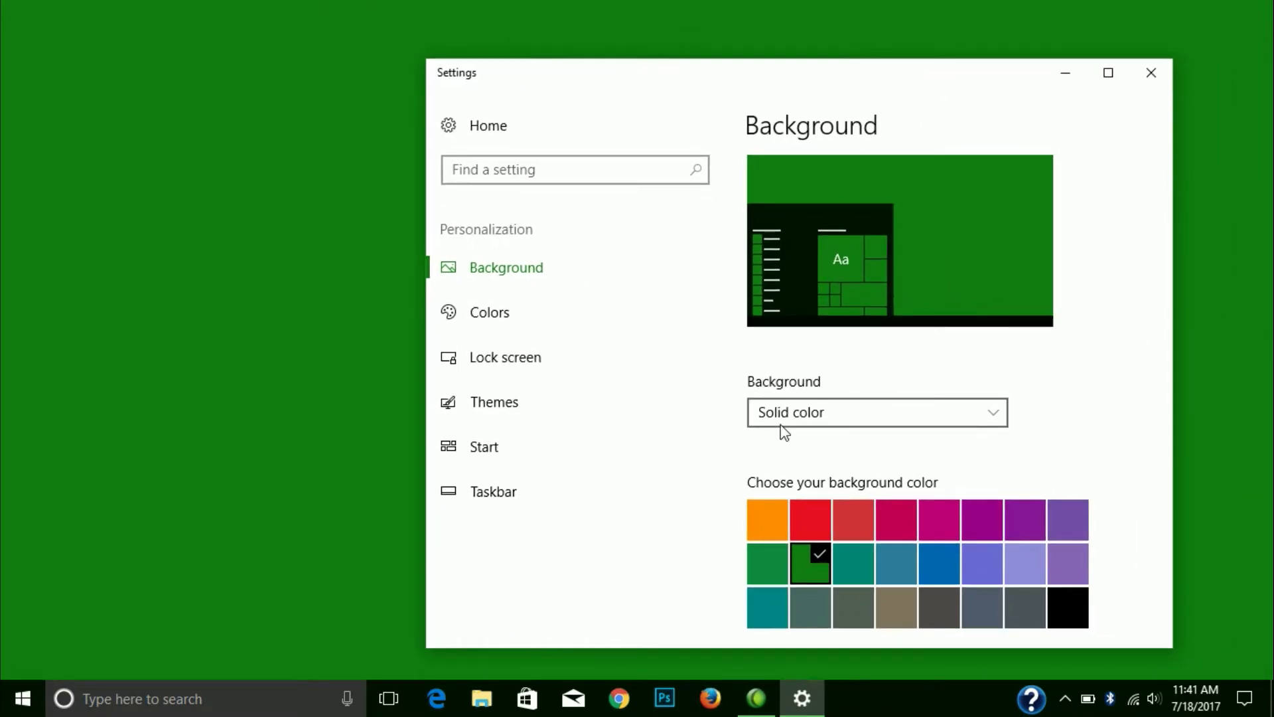
left_click(771, 520)
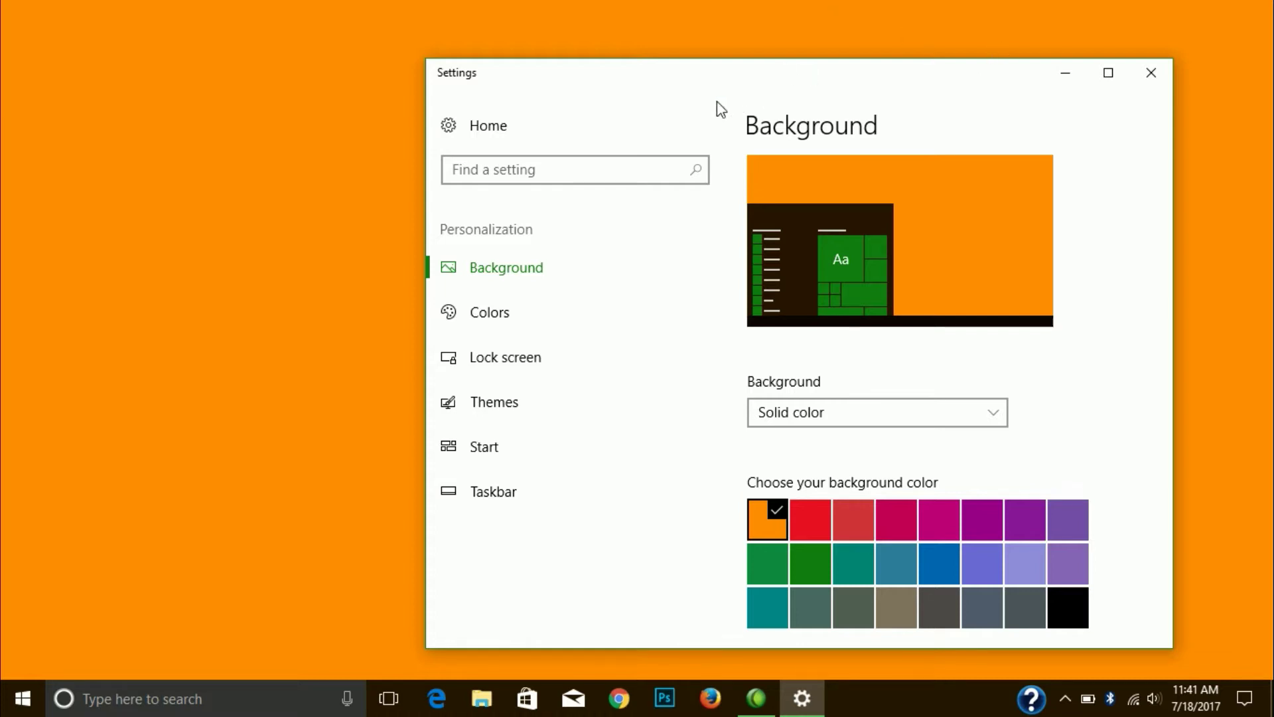
left_click_drag(747, 81, 652, 83)
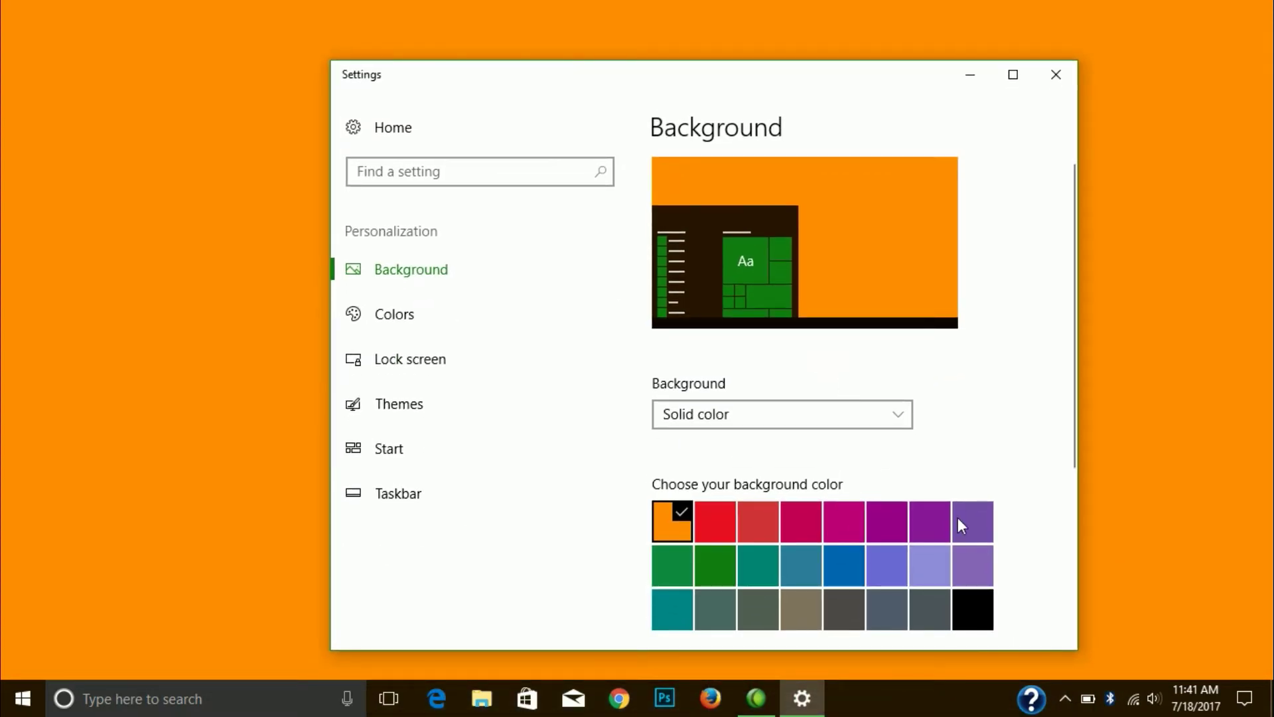
Try black, blue, green and magenta-purple as the solid desktop background color.
left_click(984, 594)
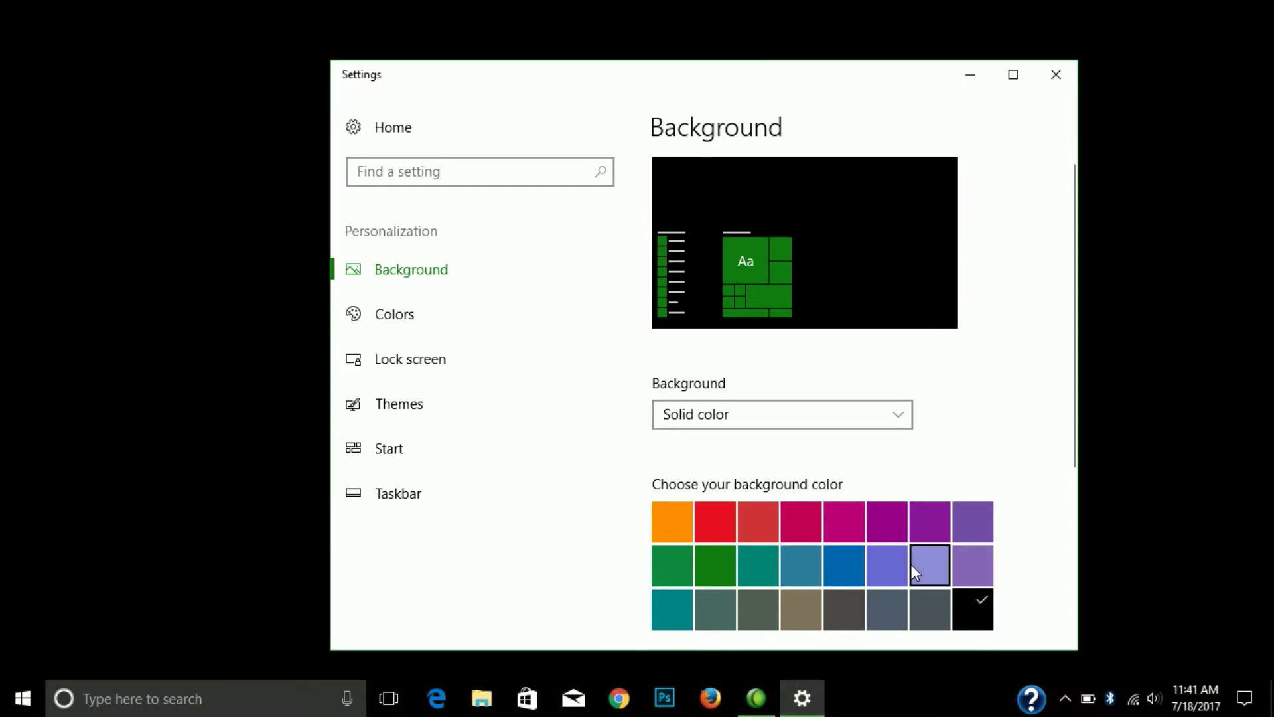
left_click(832, 557)
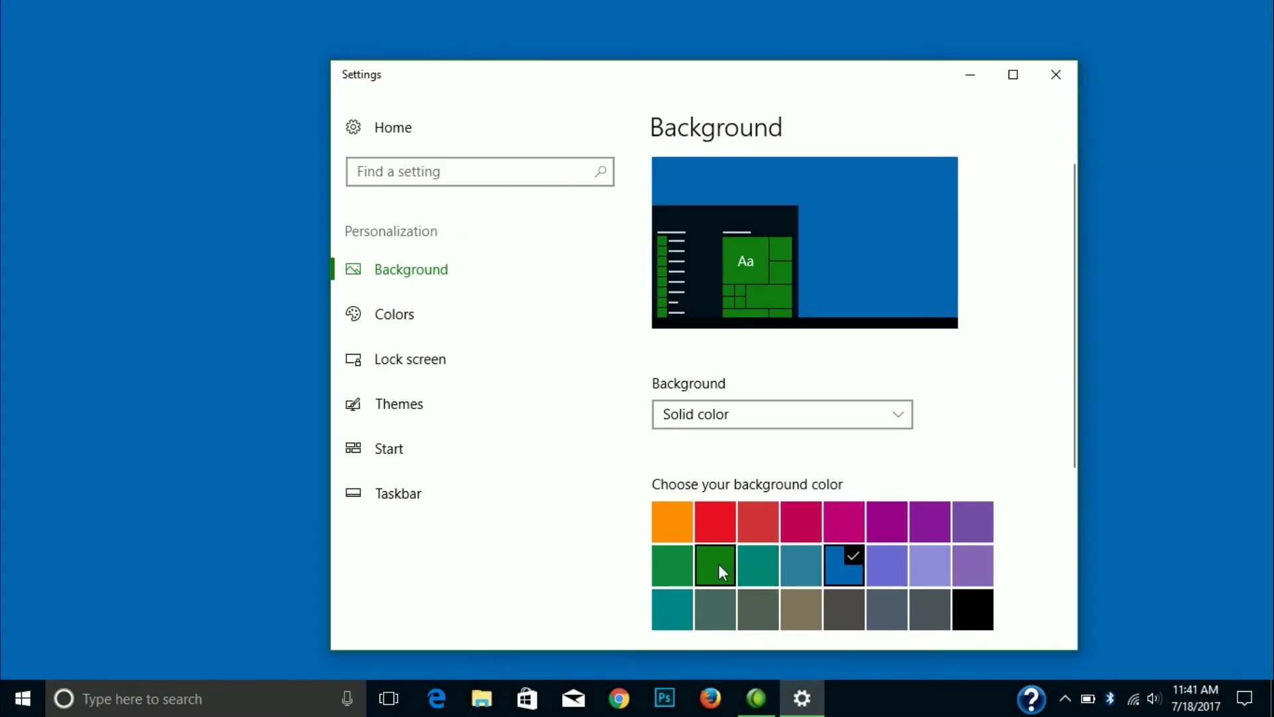
left_click(719, 564)
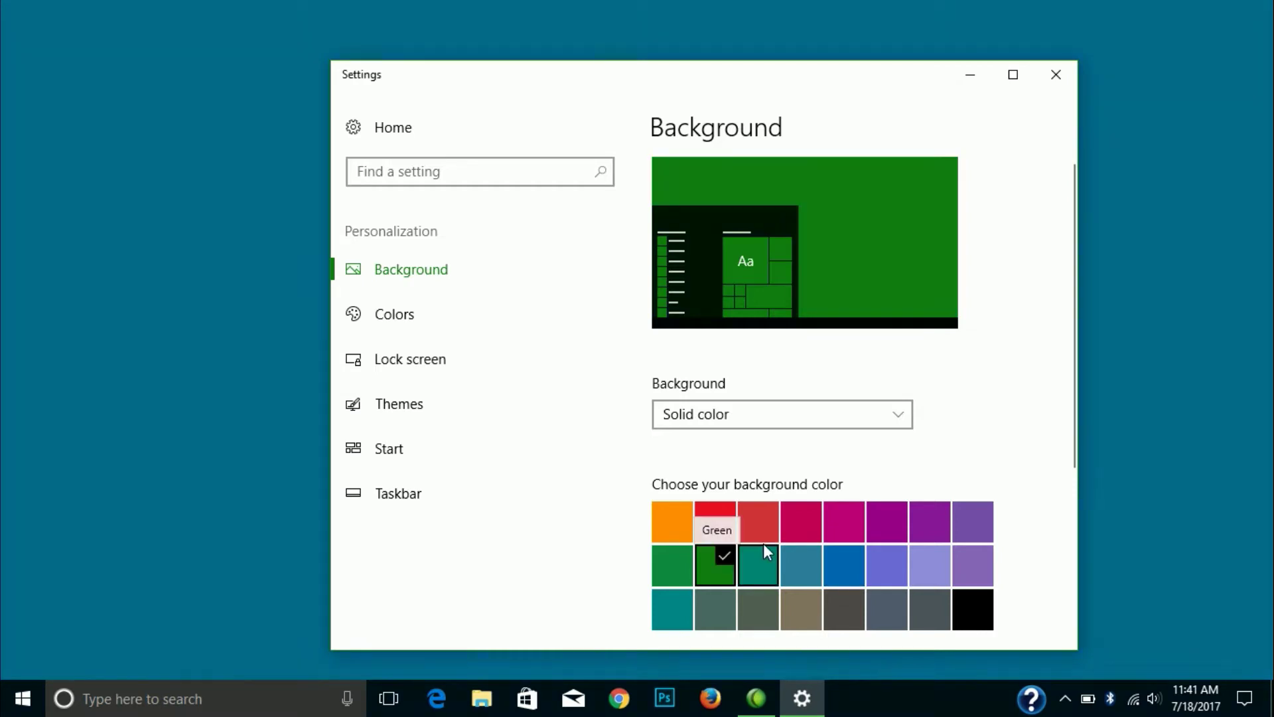
left_click(887, 523)
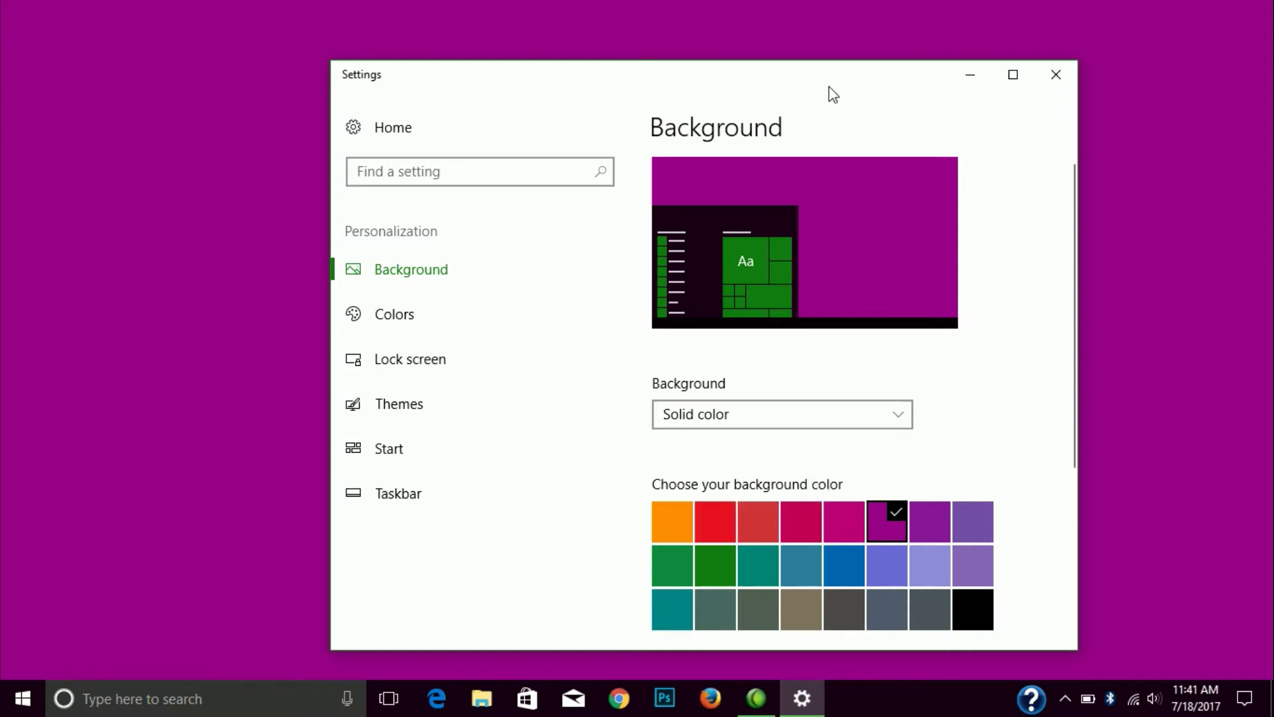
left_click_drag(726, 89, 713, 51)
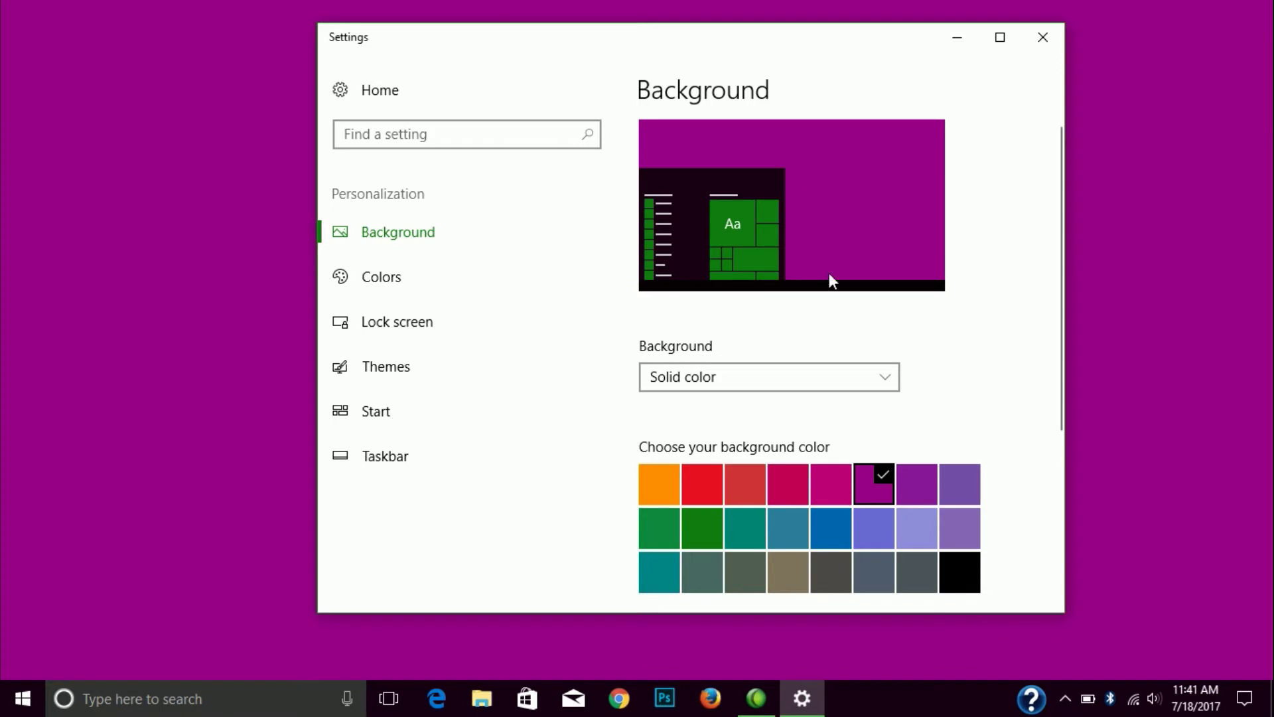
Change the background type to Picture and choose the blue Windows logo wallpaper.
left_click(867, 369)
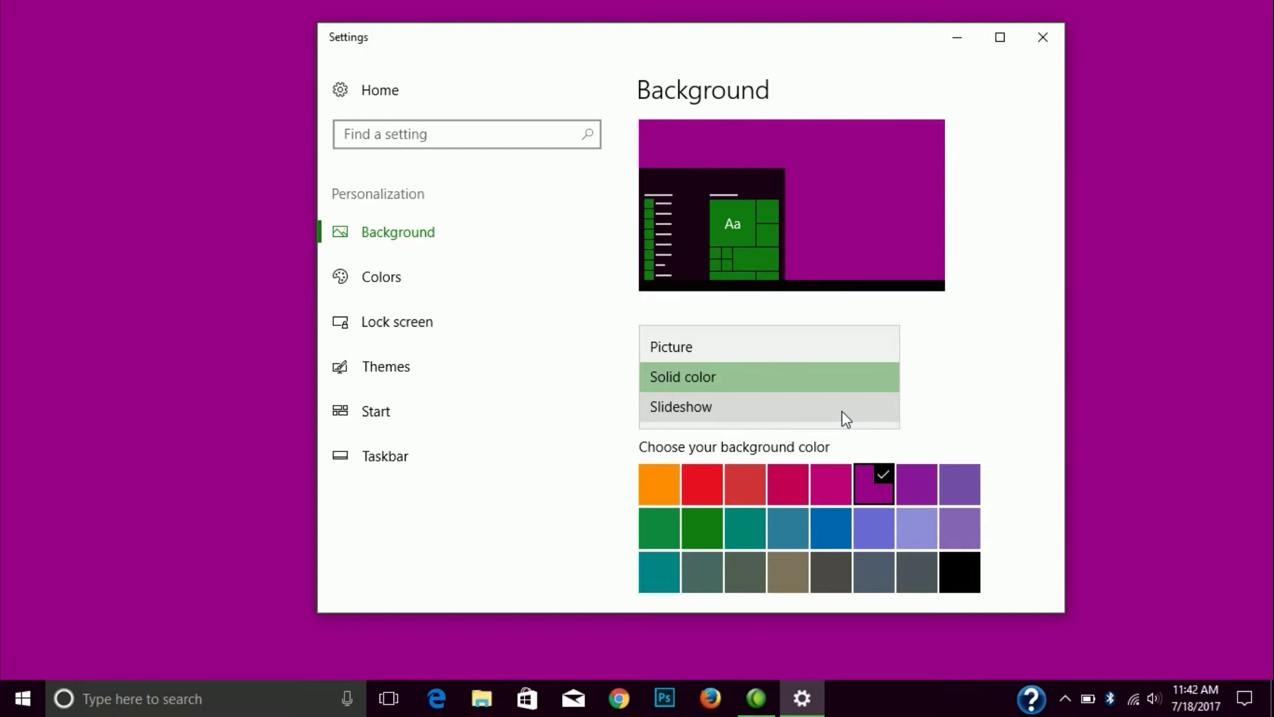
left_click(764, 345)
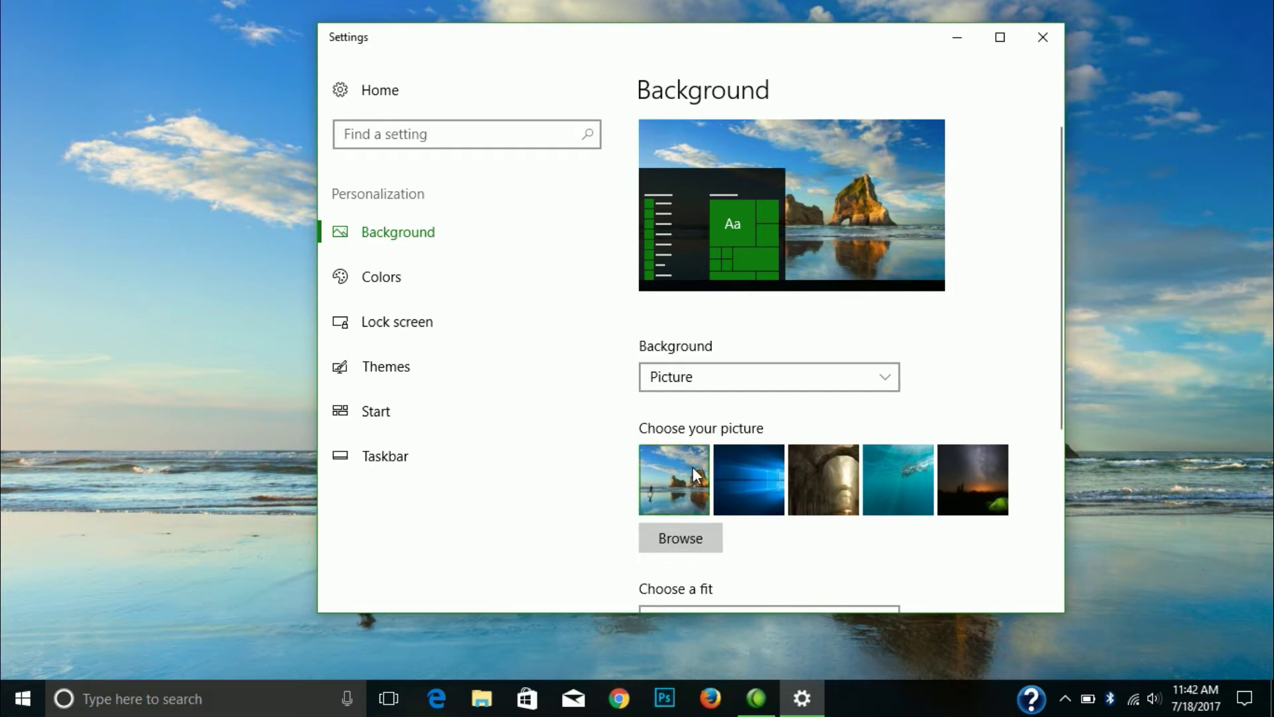
left_click(745, 468)
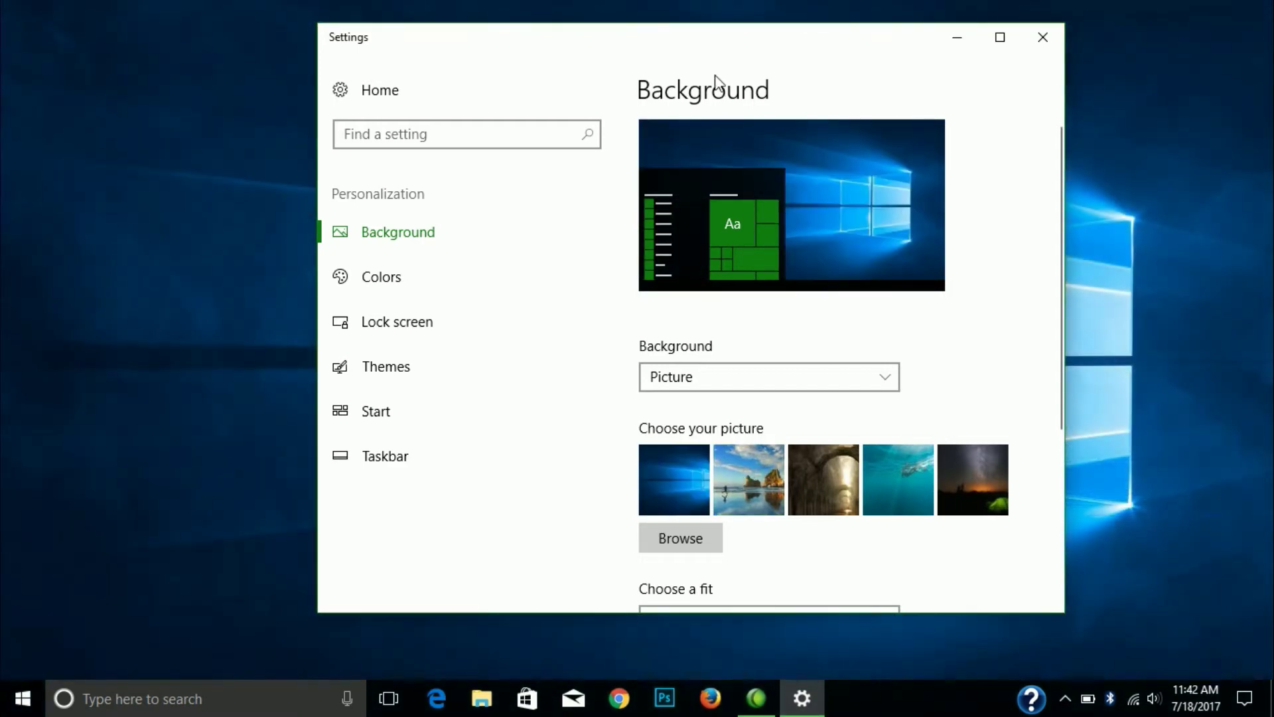
left_click_drag(706, 48, 774, 80)
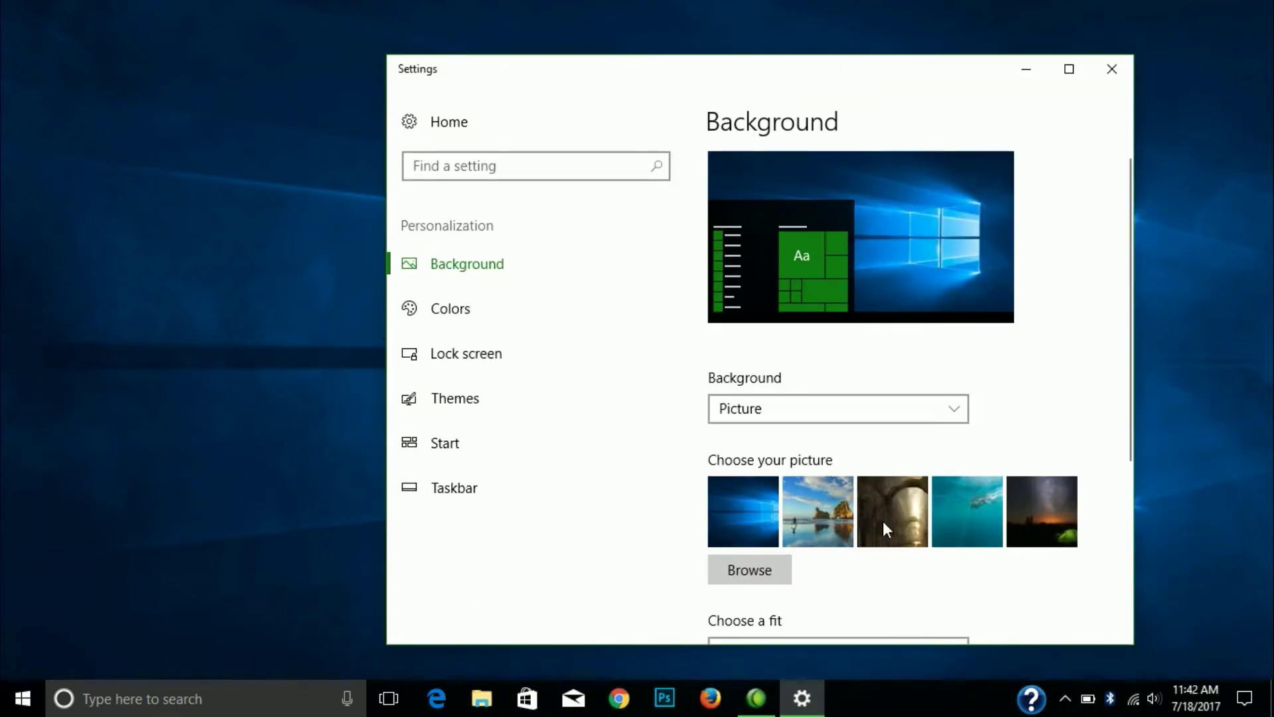
Try the underwater and starry-night tent pictures as wallpaper, previewing the tent picture on the uncovered desktop.
left_click(978, 497)
left_click_drag(856, 88, 650, 75)
left_click(846, 477)
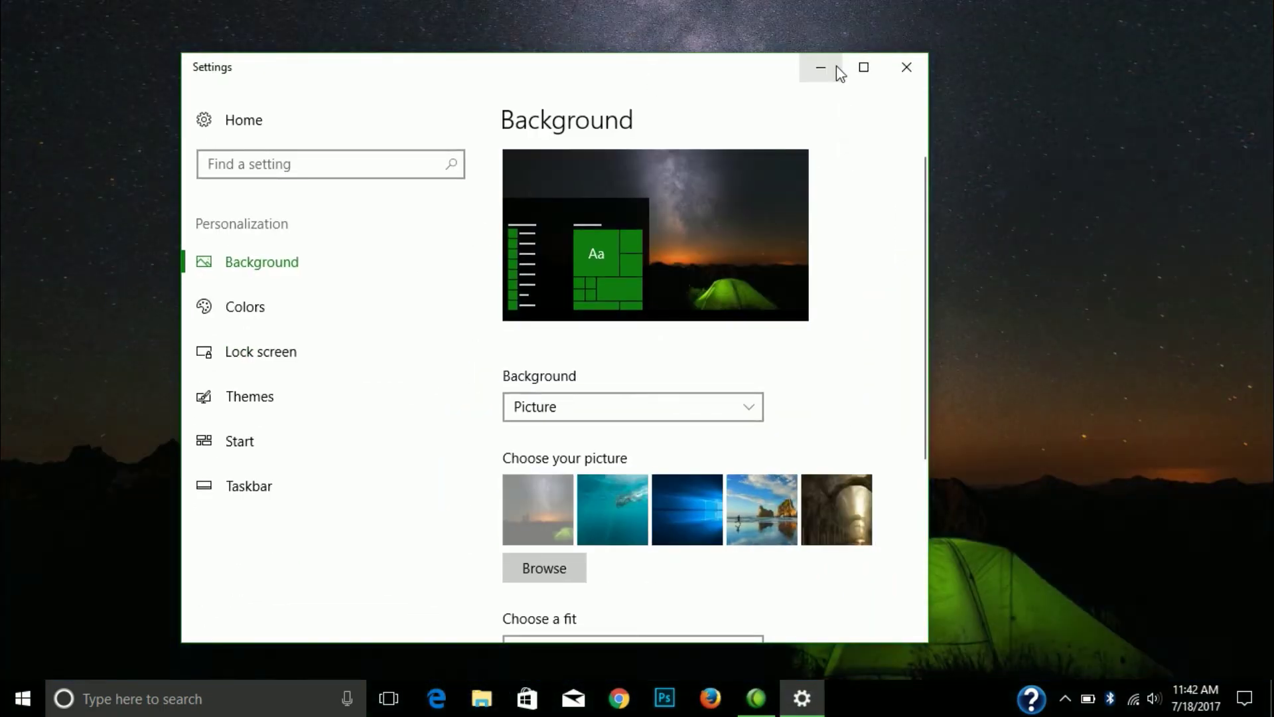
left_click(835, 66)
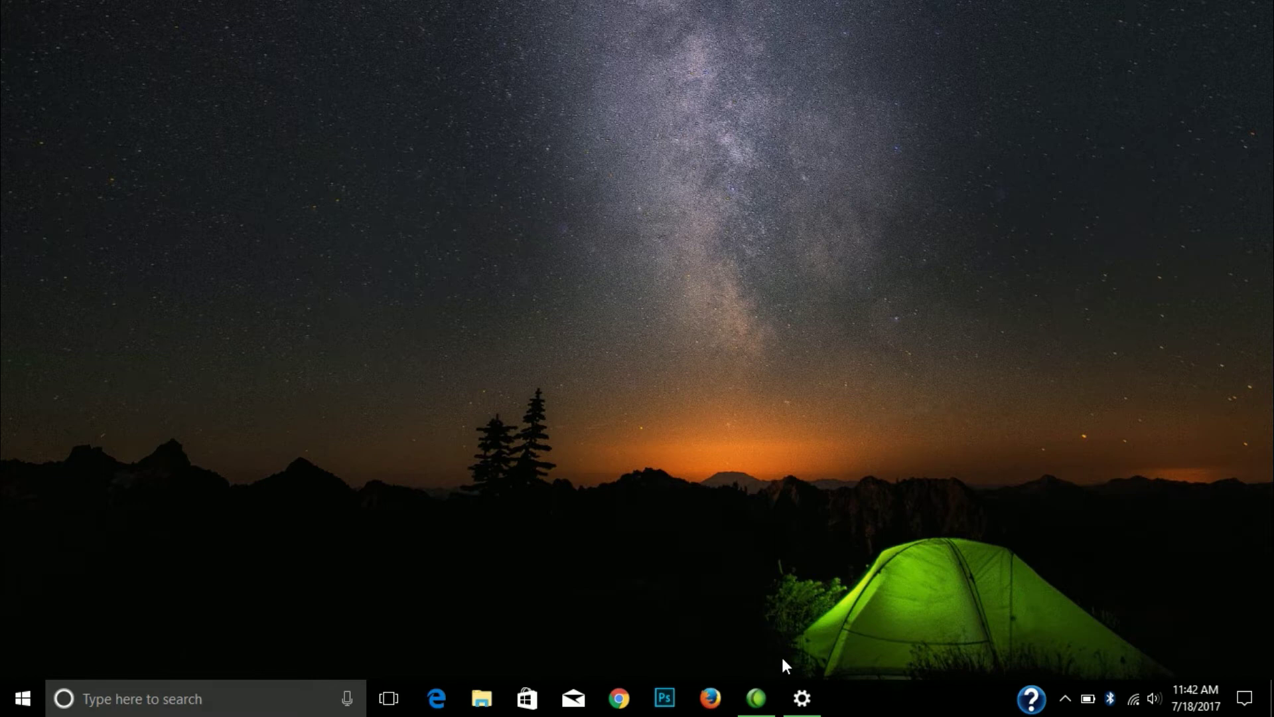
left_click(800, 706)
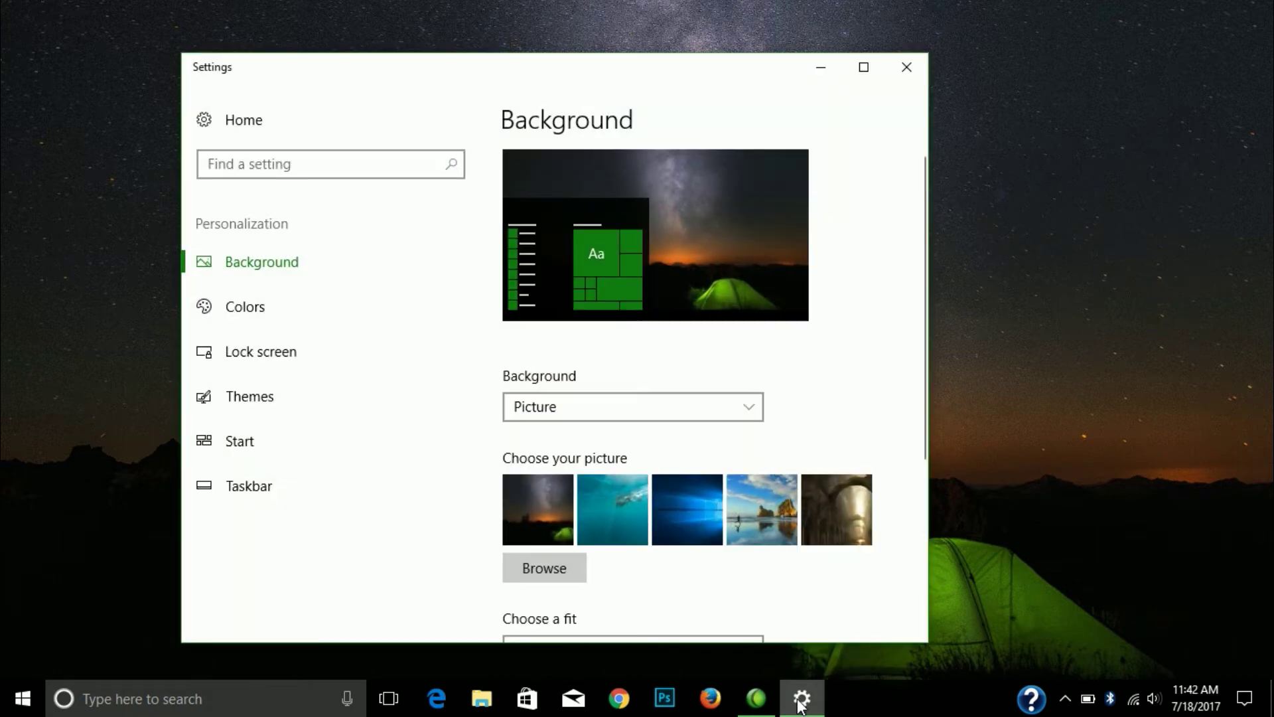
Browse to the HD wallpapres folder and set picture 11 as the desktop background.
left_click(563, 579)
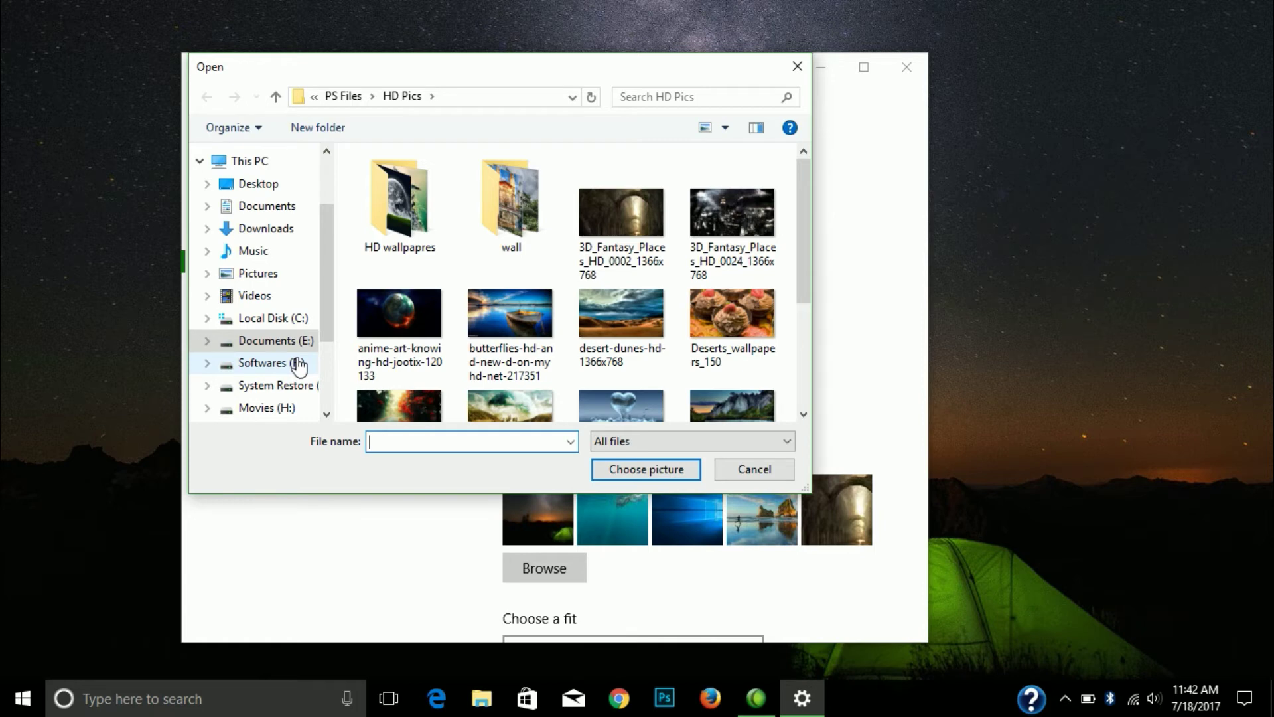
double_click(410, 211)
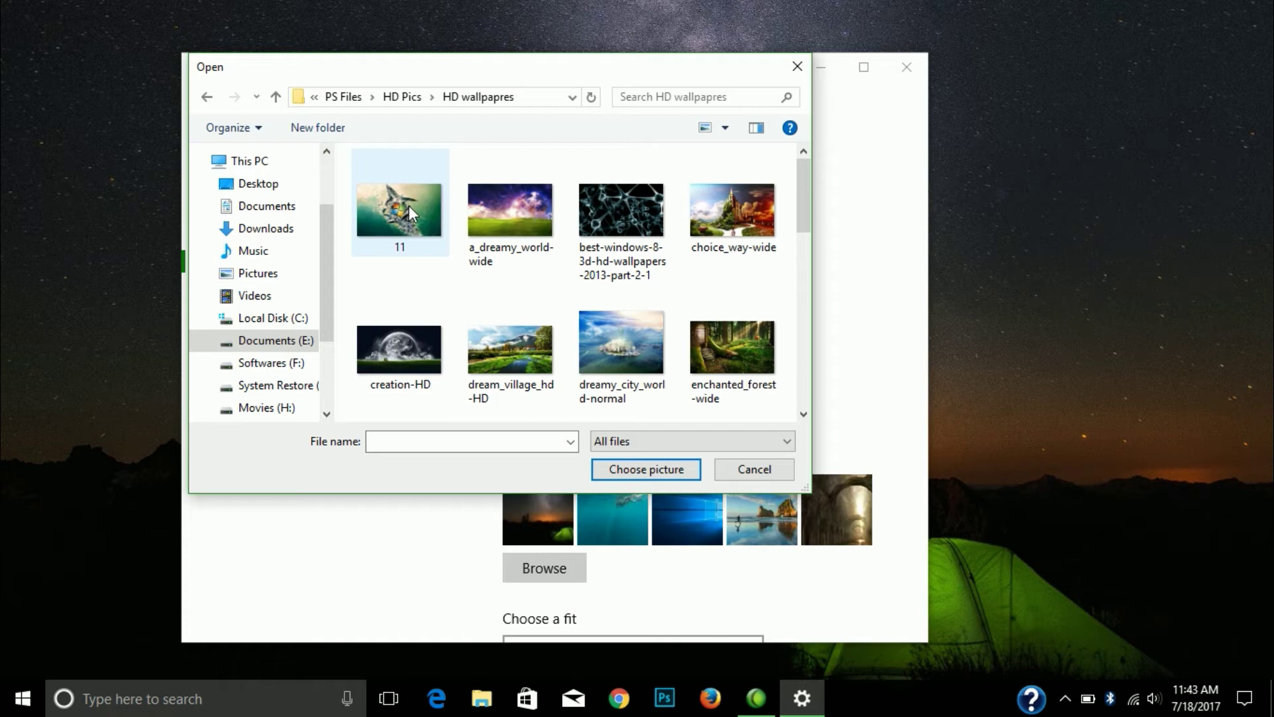
left_click(409, 205)
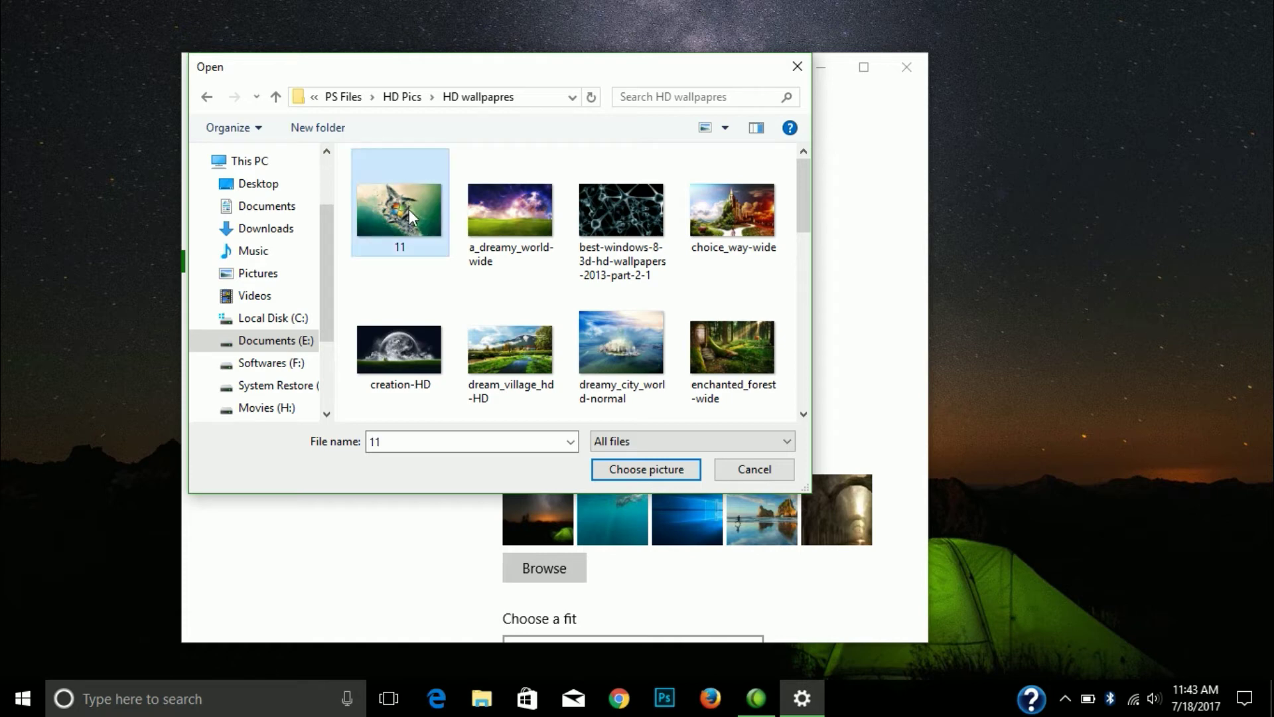
left_click(639, 470)
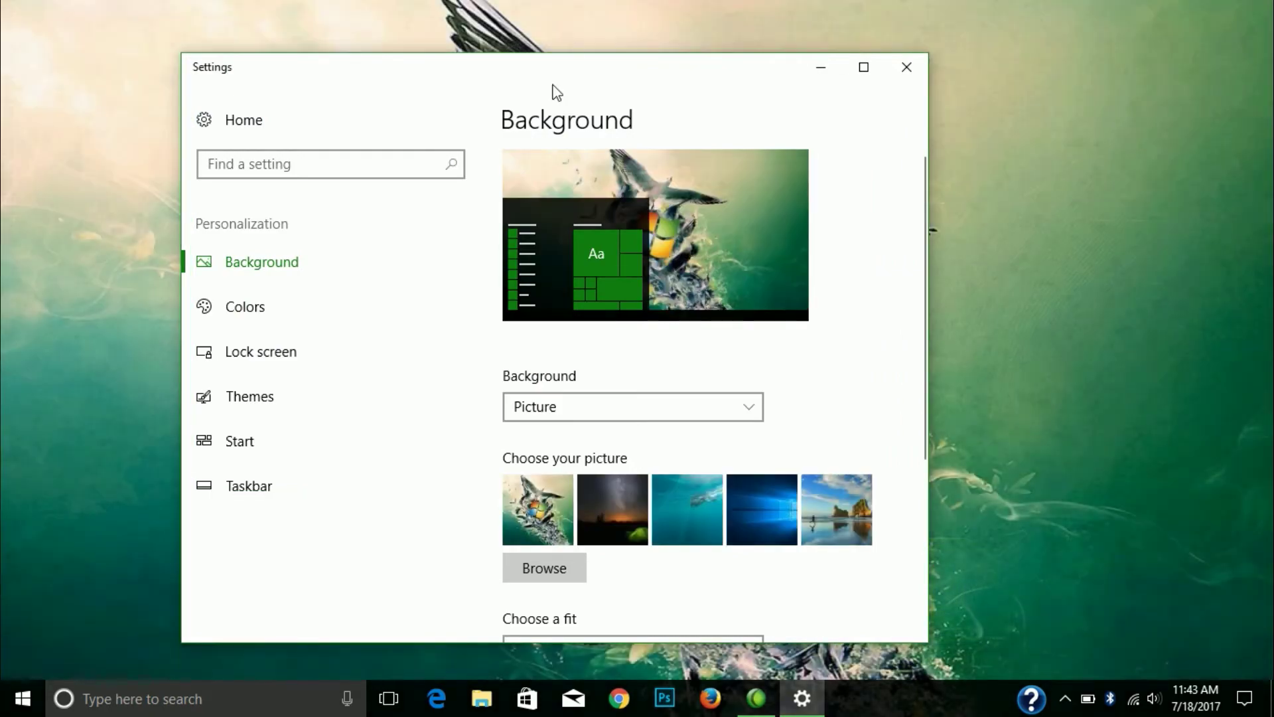
left_click_drag(614, 71, 683, 61)
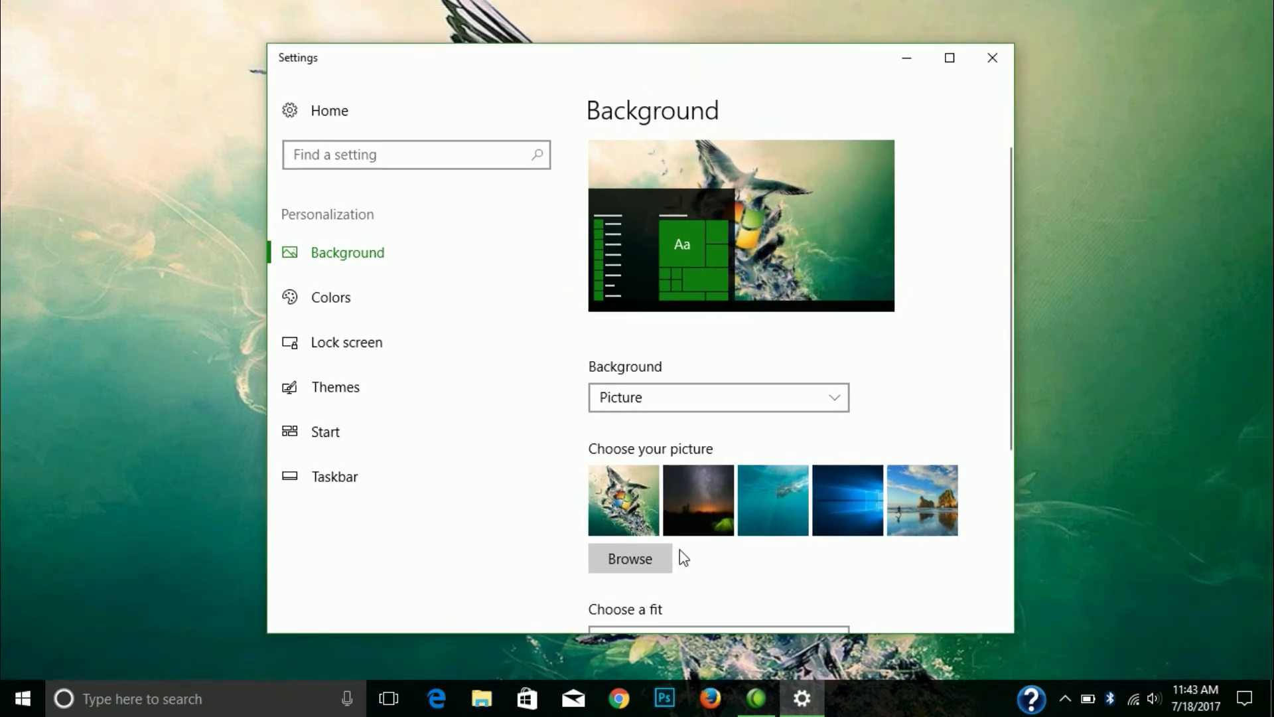
Browse the HD wallpapres folder and set choice_way-wide as the desktop background.
left_click(648, 560)
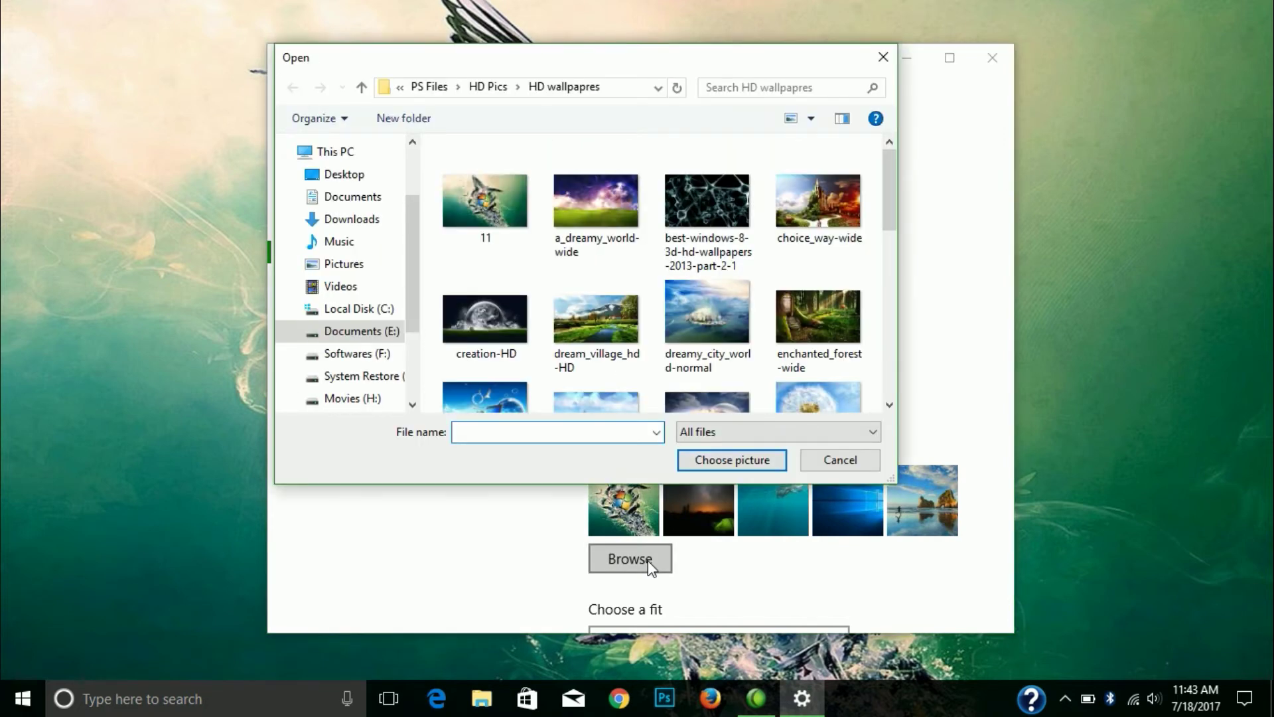
left_click(801, 196)
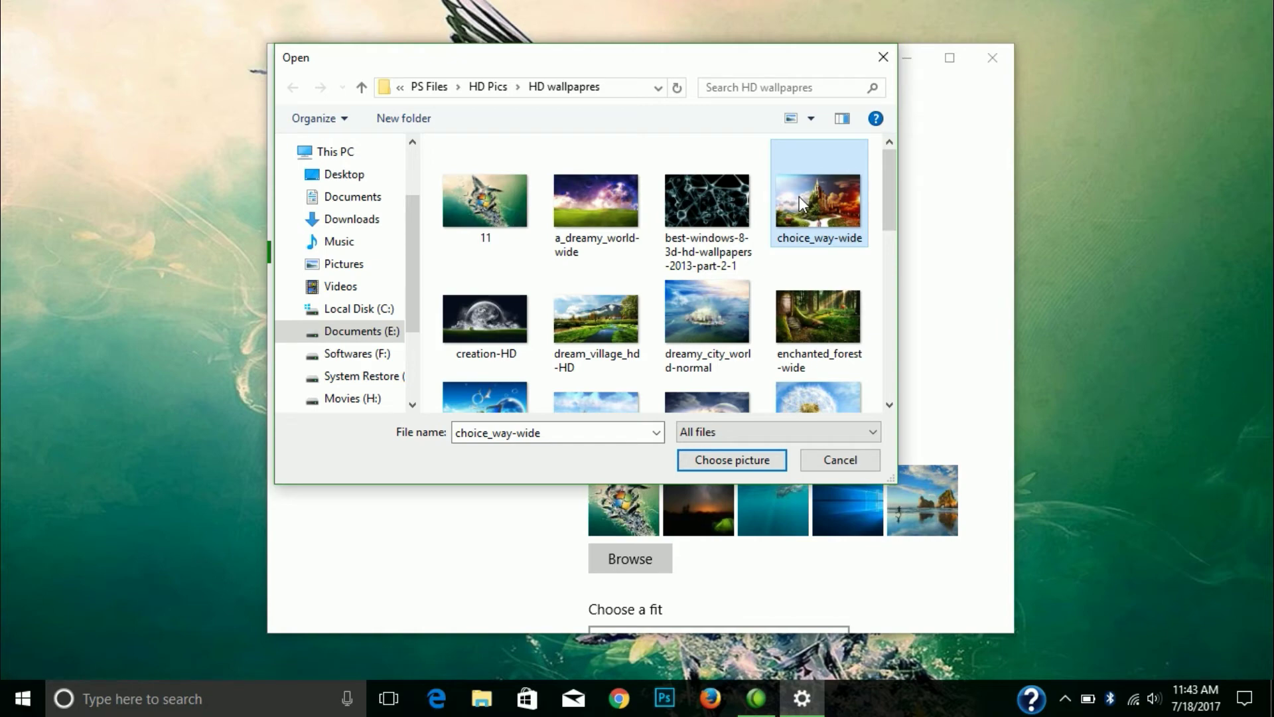
left_click(706, 468)
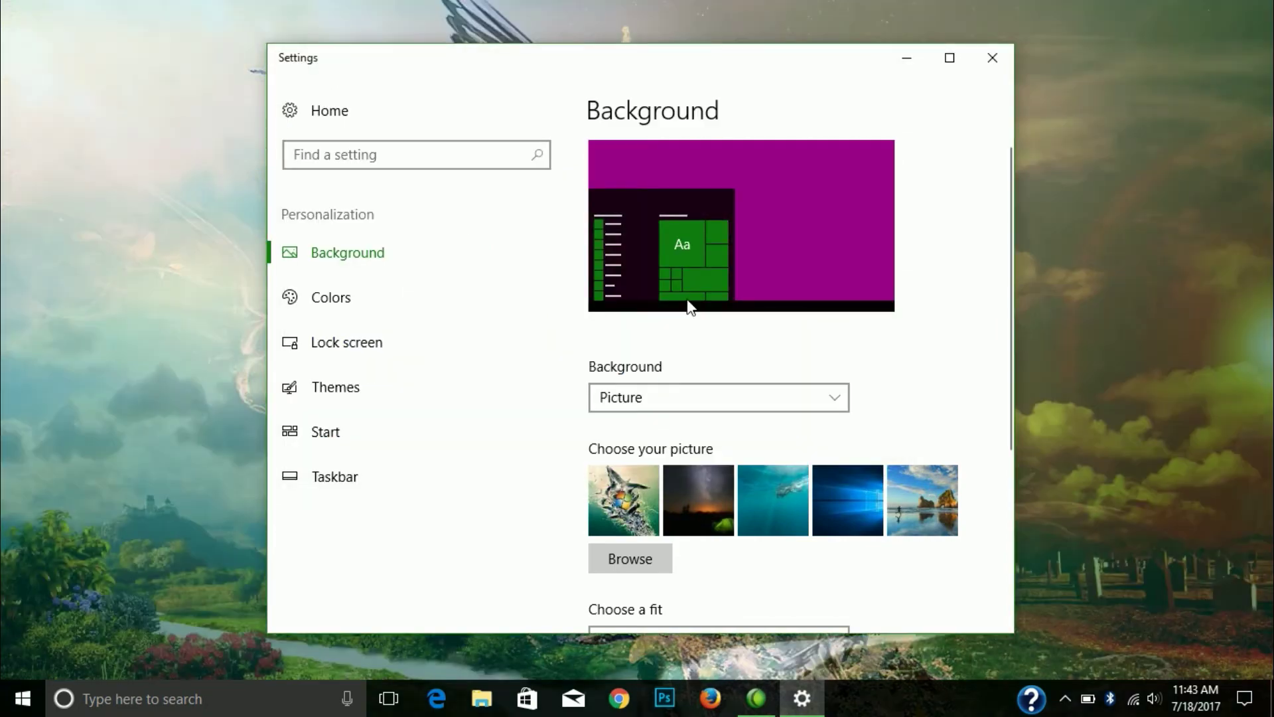
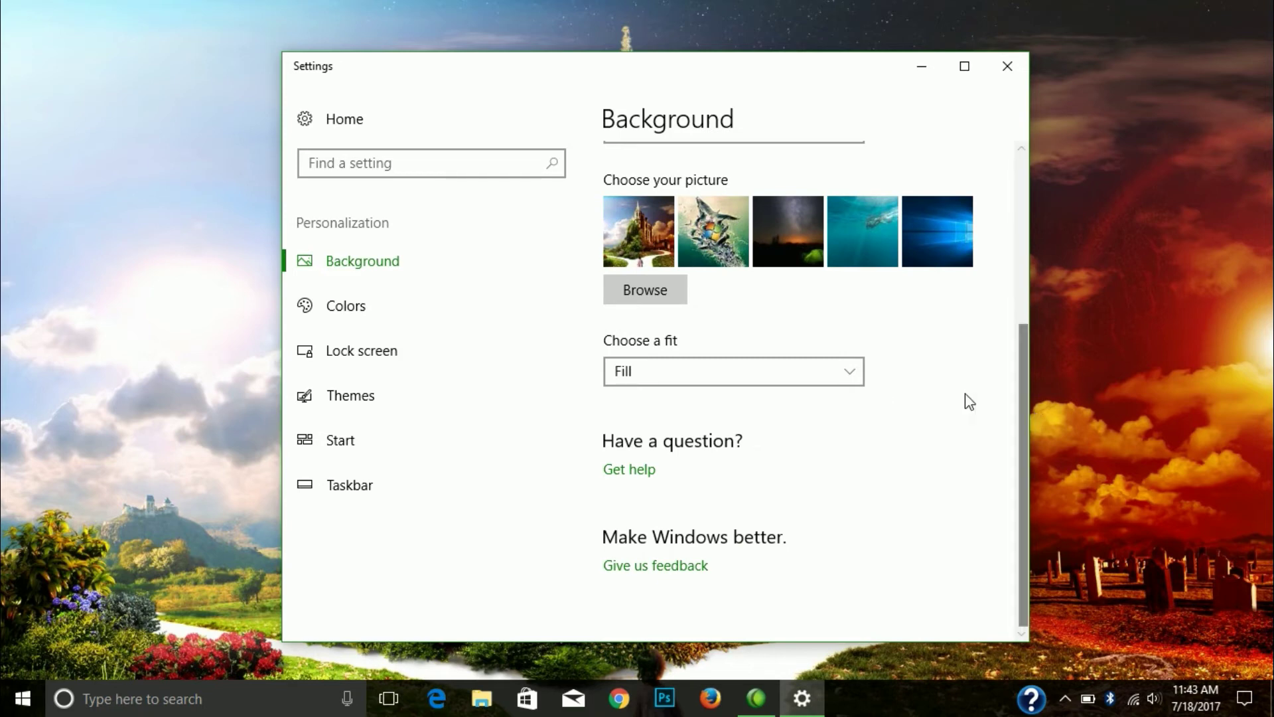
Choose Fill as the picture fit and minimize the Settings window to reveal the desktop.
left_click(855, 383)
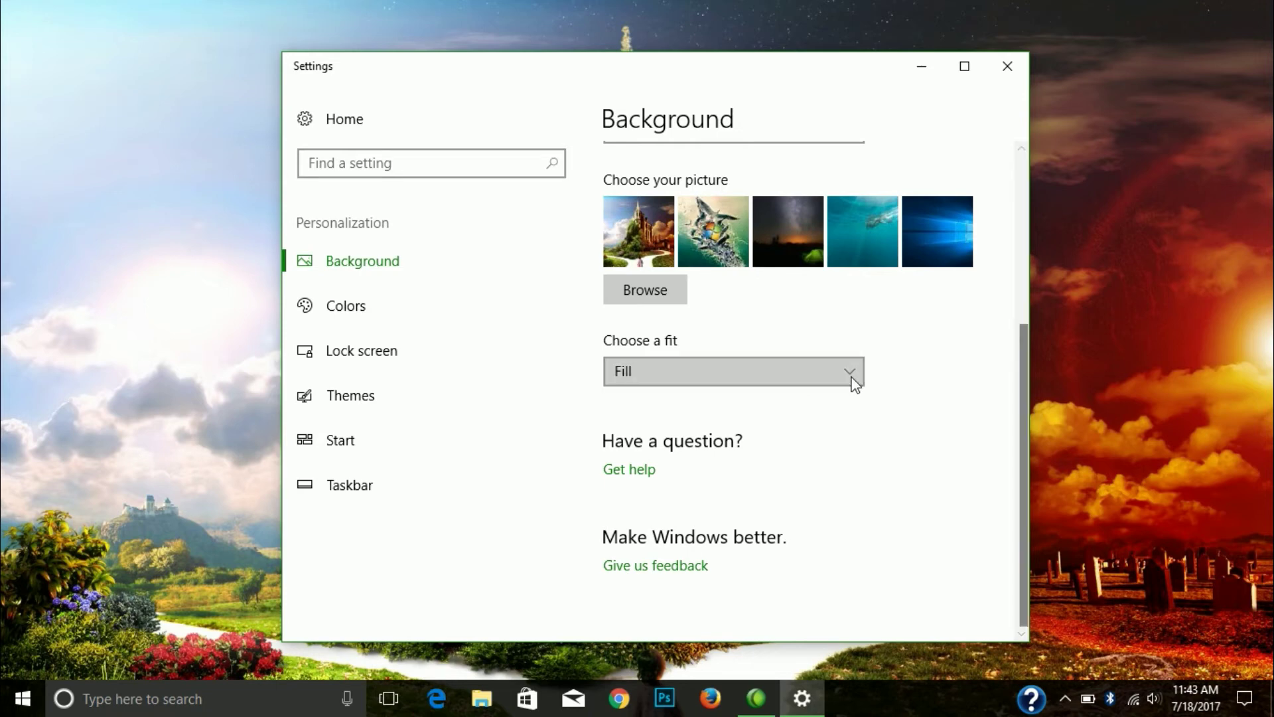
left_click(759, 369)
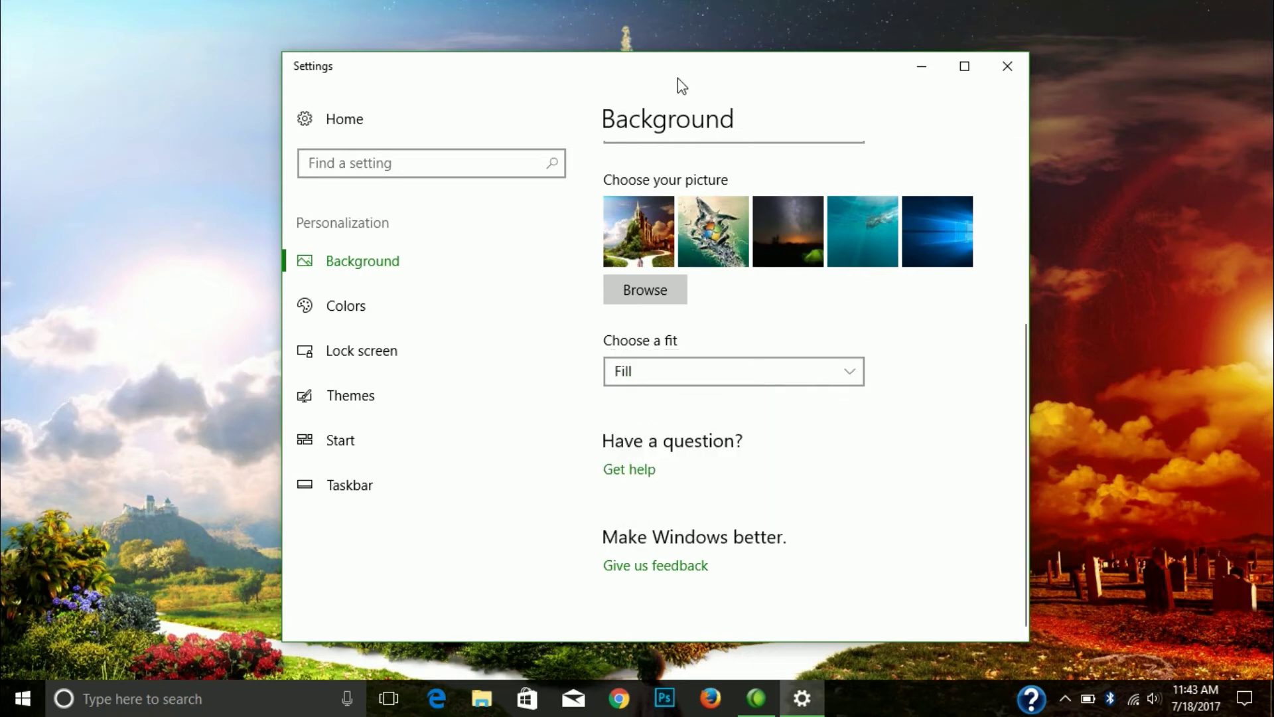
left_click_drag(676, 82, 714, 196)
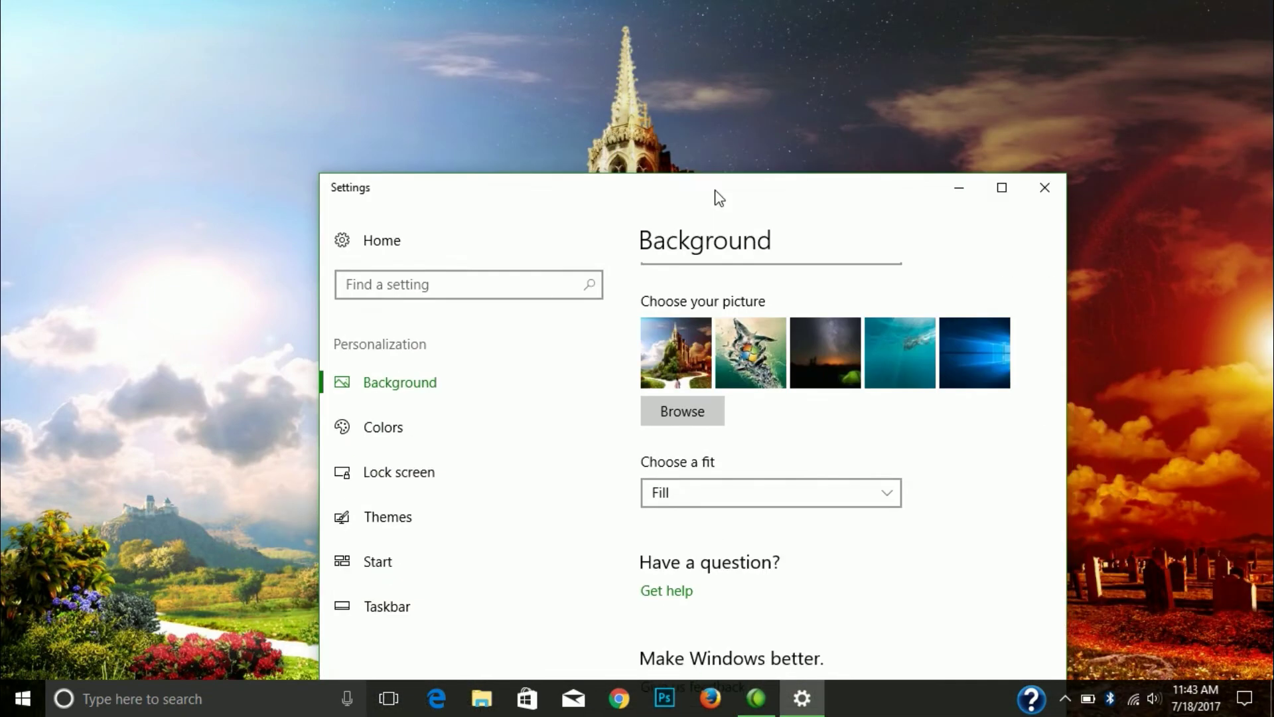
left_click(955, 186)
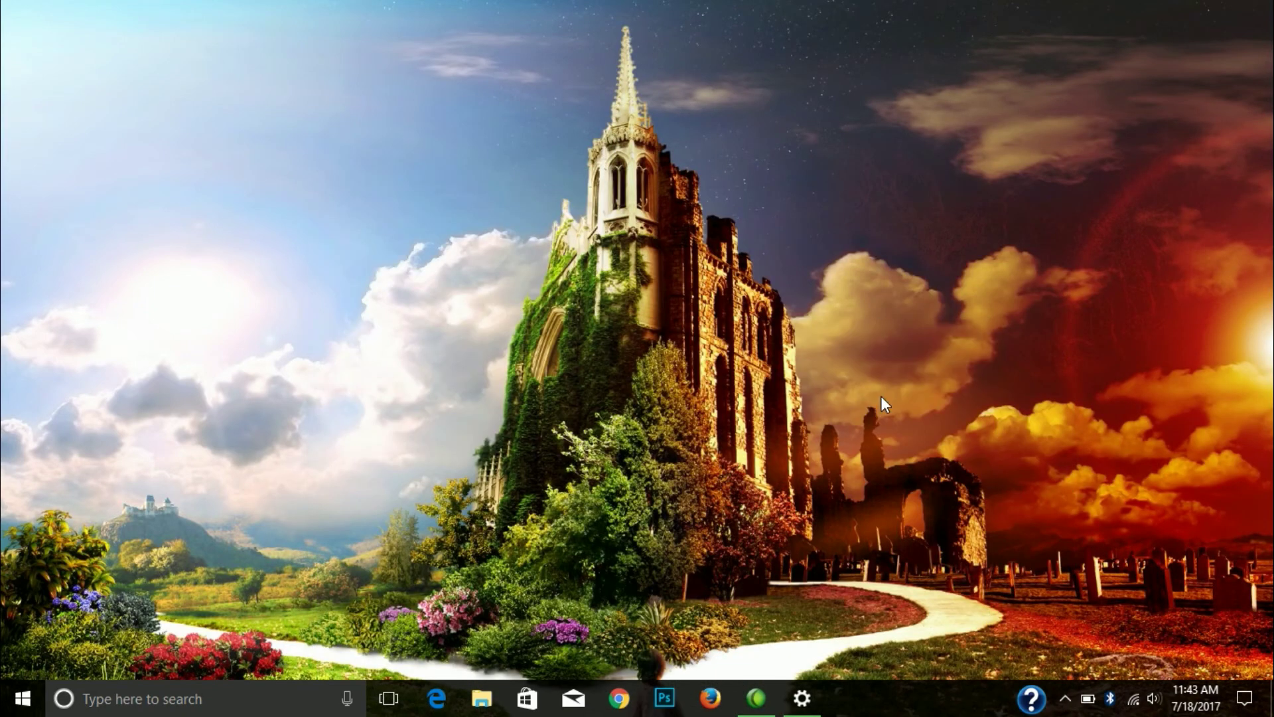
Restore the Settings window, set the picture fit to Stretch and minimize the window to preview the desktop.
mouse_move(801, 696)
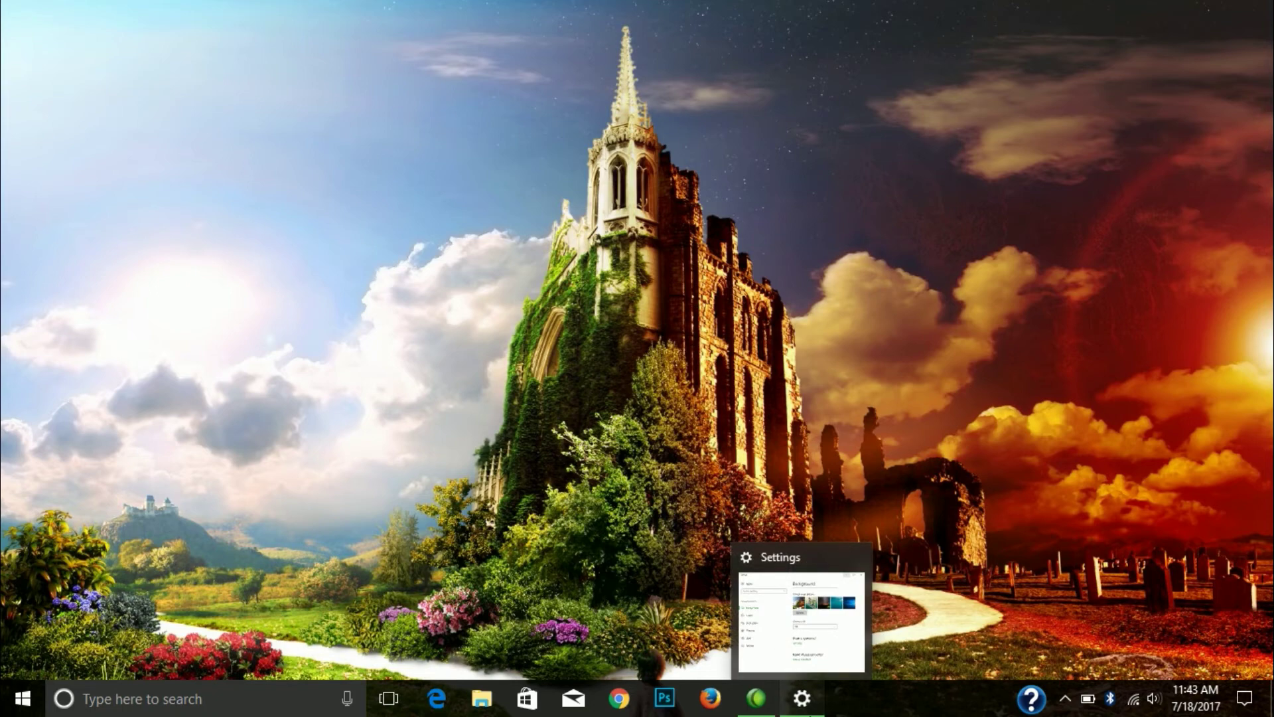
left_click(820, 654)
left_click(826, 494)
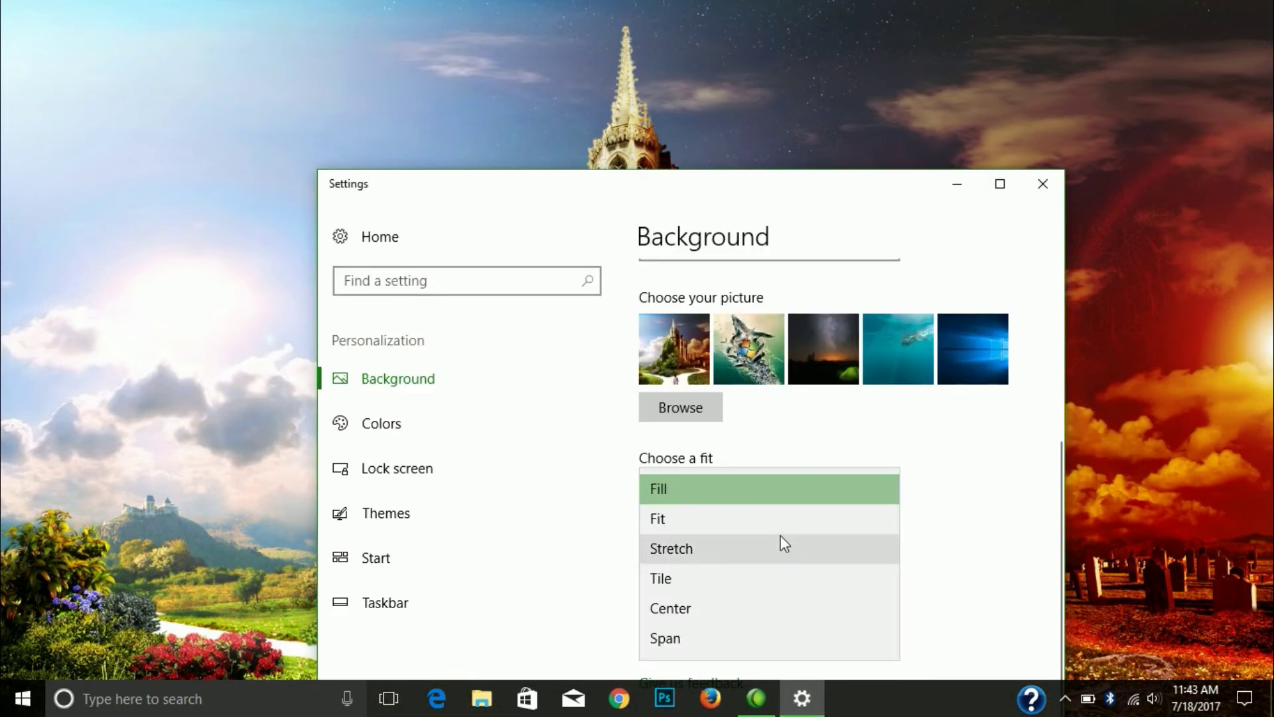
left_click(739, 556)
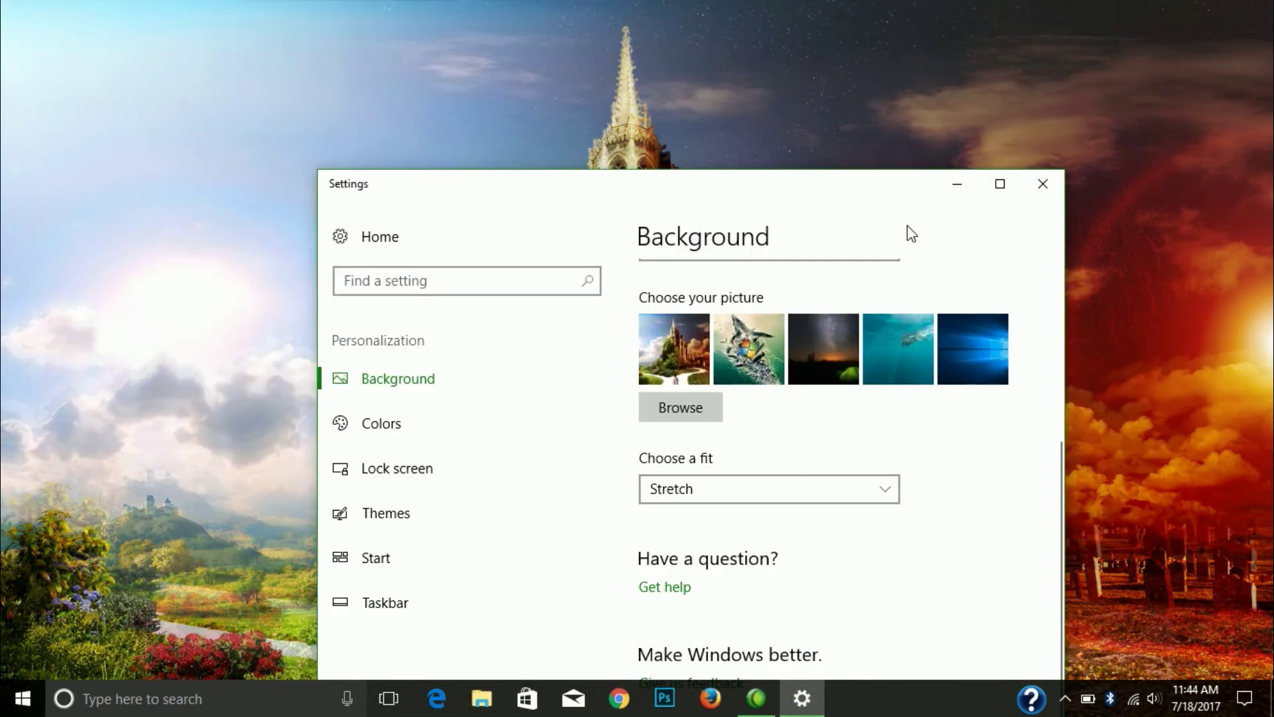
left_click(958, 187)
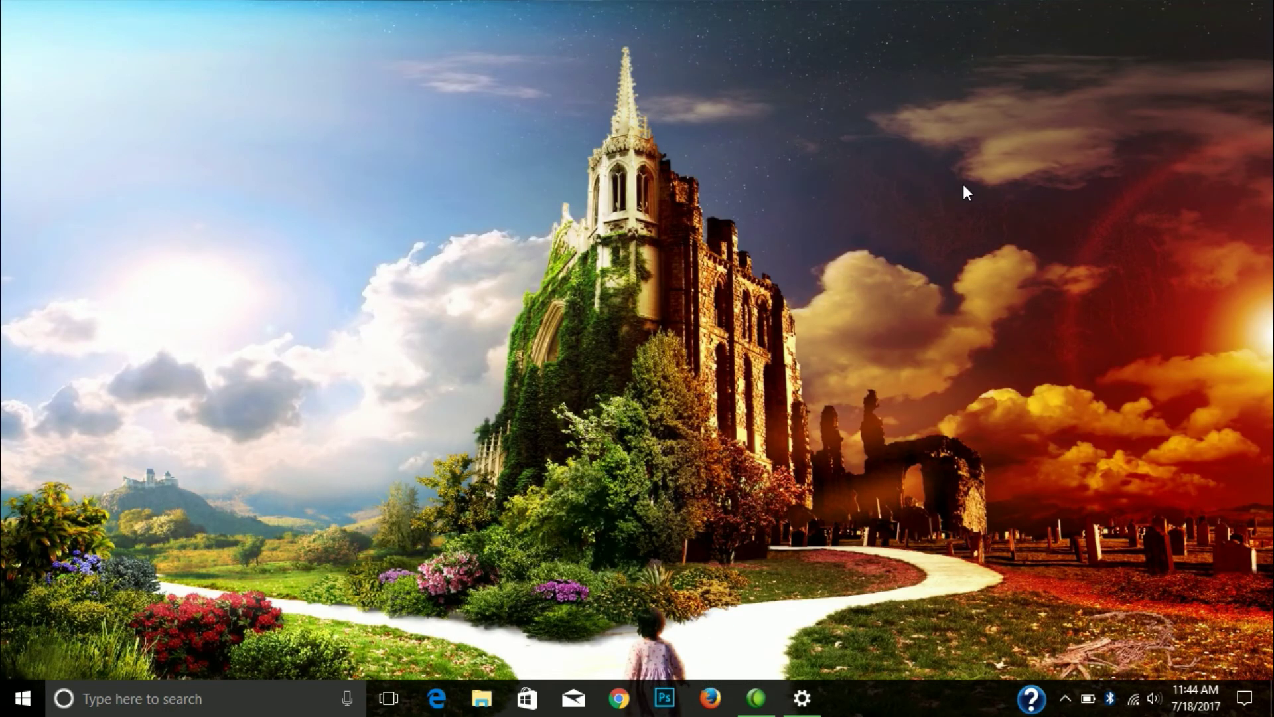
Reopen the Settings window, set the picture fit to Tile and preview the tiled wallpaper on the desktop.
left_click(801, 696)
left_click(793, 495)
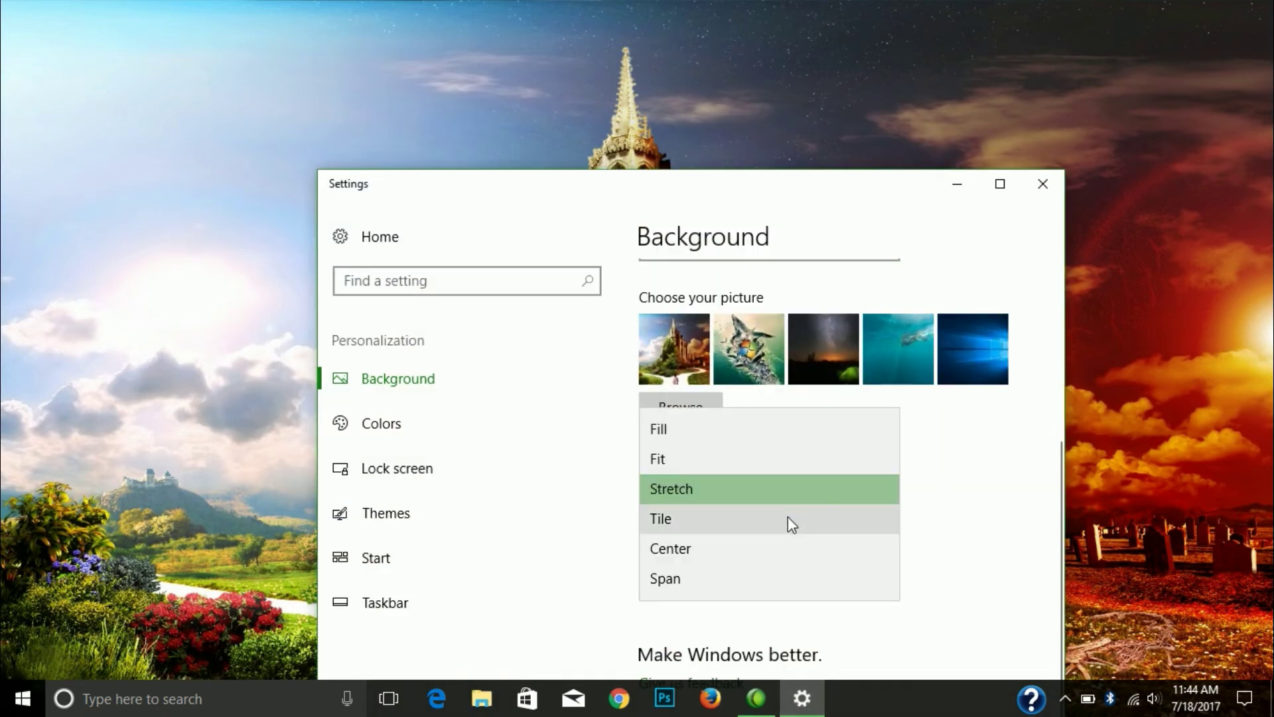
left_click(787, 517)
left_click(957, 187)
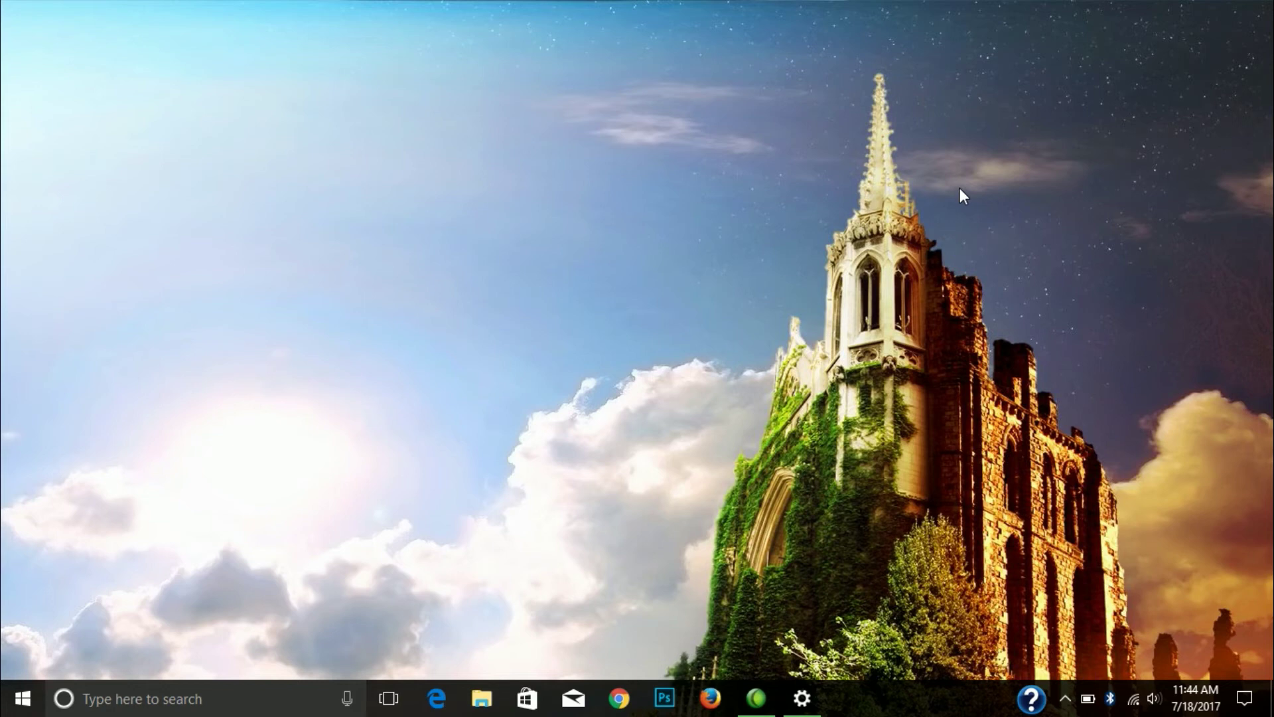
Bring Settings back, change the picture fit to Center and uncover the desktop to preview the centered wallpaper.
left_click(805, 694)
left_click_drag(816, 191, 829, 100)
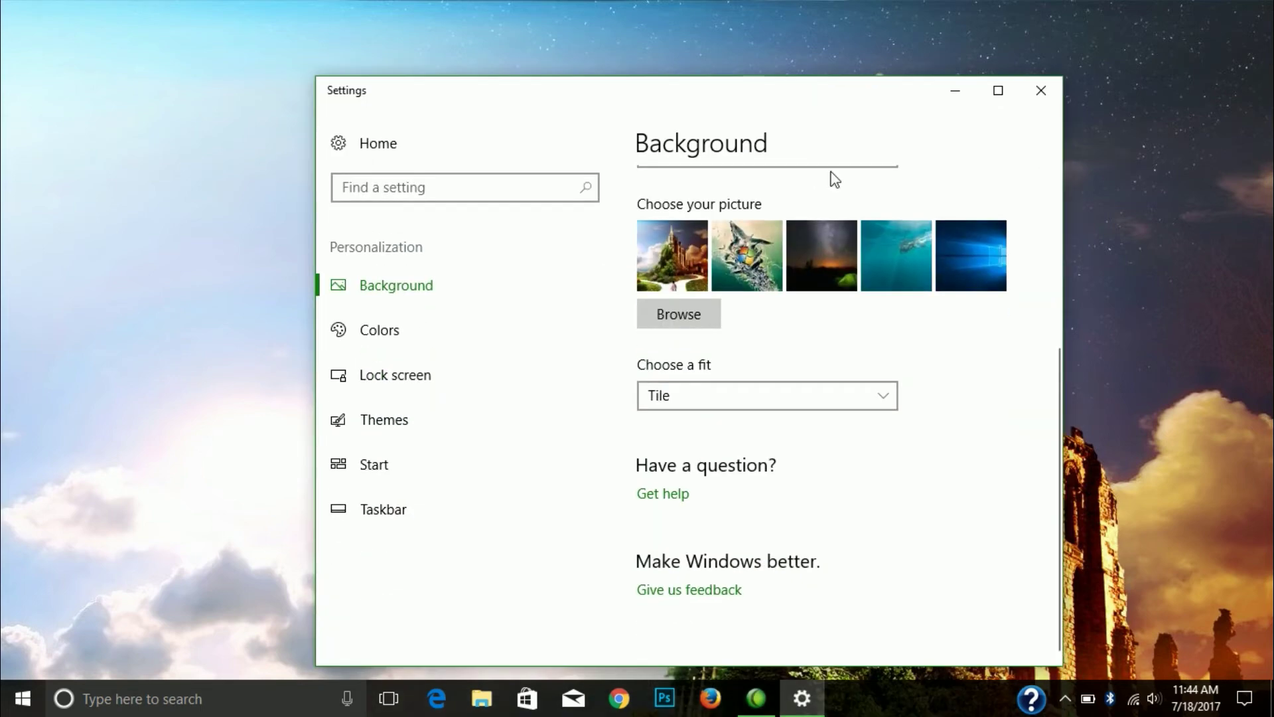
left_click(779, 393)
left_click(763, 430)
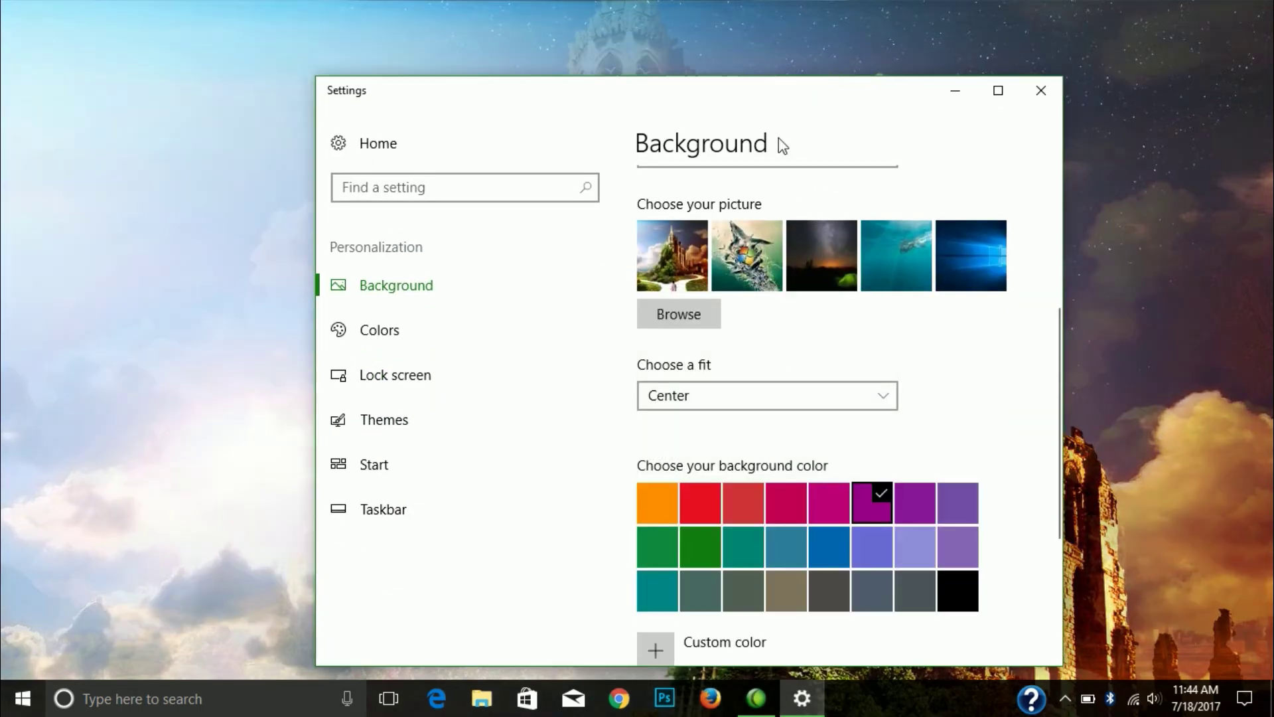
left_click(955, 93)
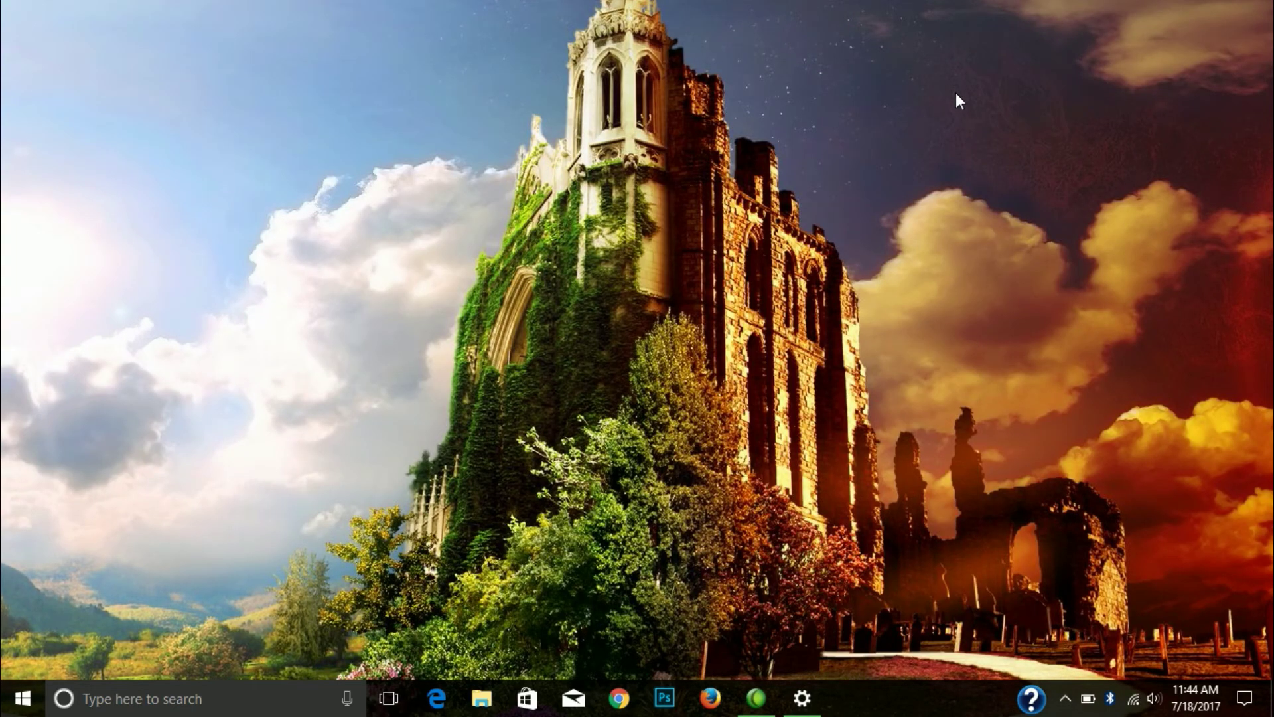
Return to Settings, set the picture fit to Span and preview the spanned wallpaper on the desktop.
left_click(820, 694)
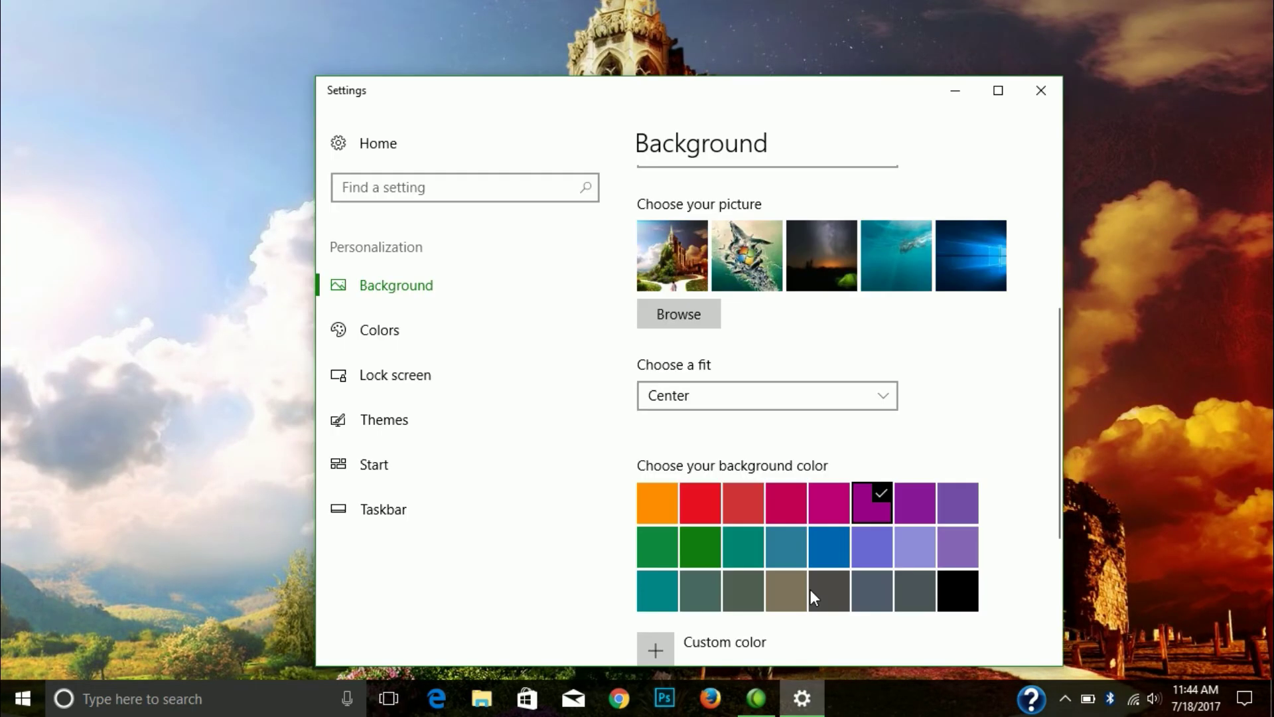
left_click(805, 402)
left_click(783, 418)
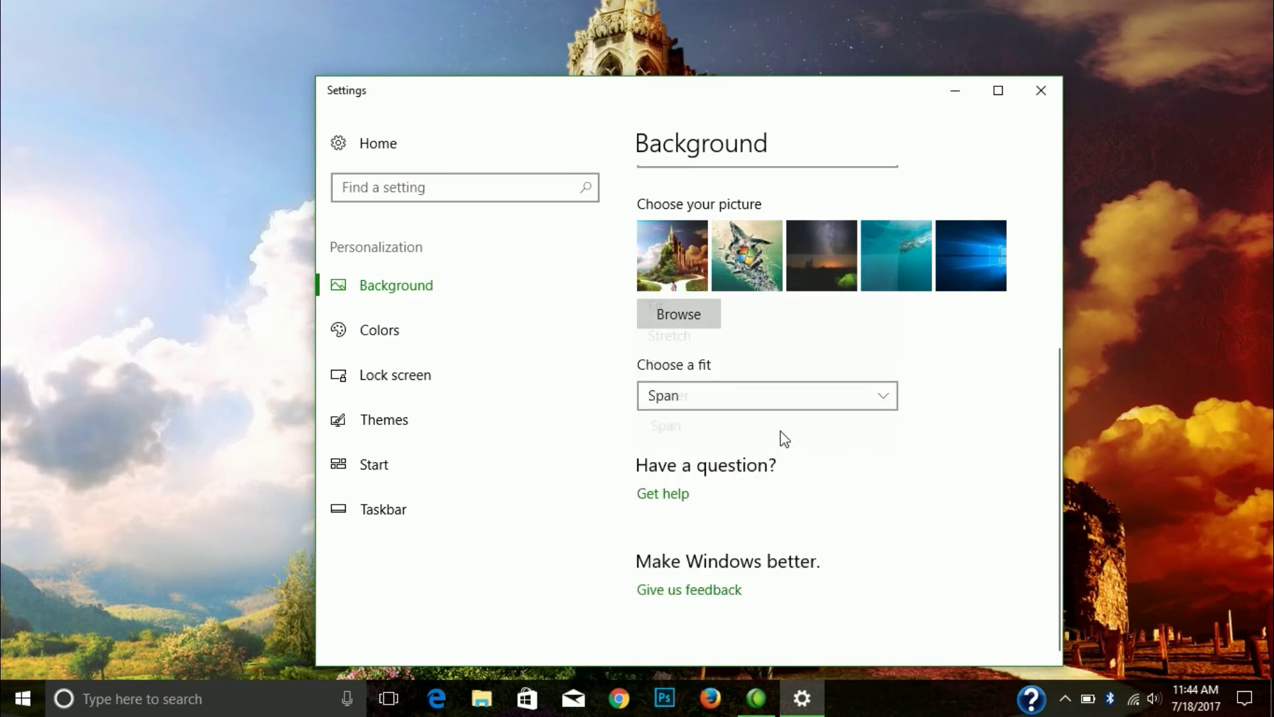
left_click(946, 100)
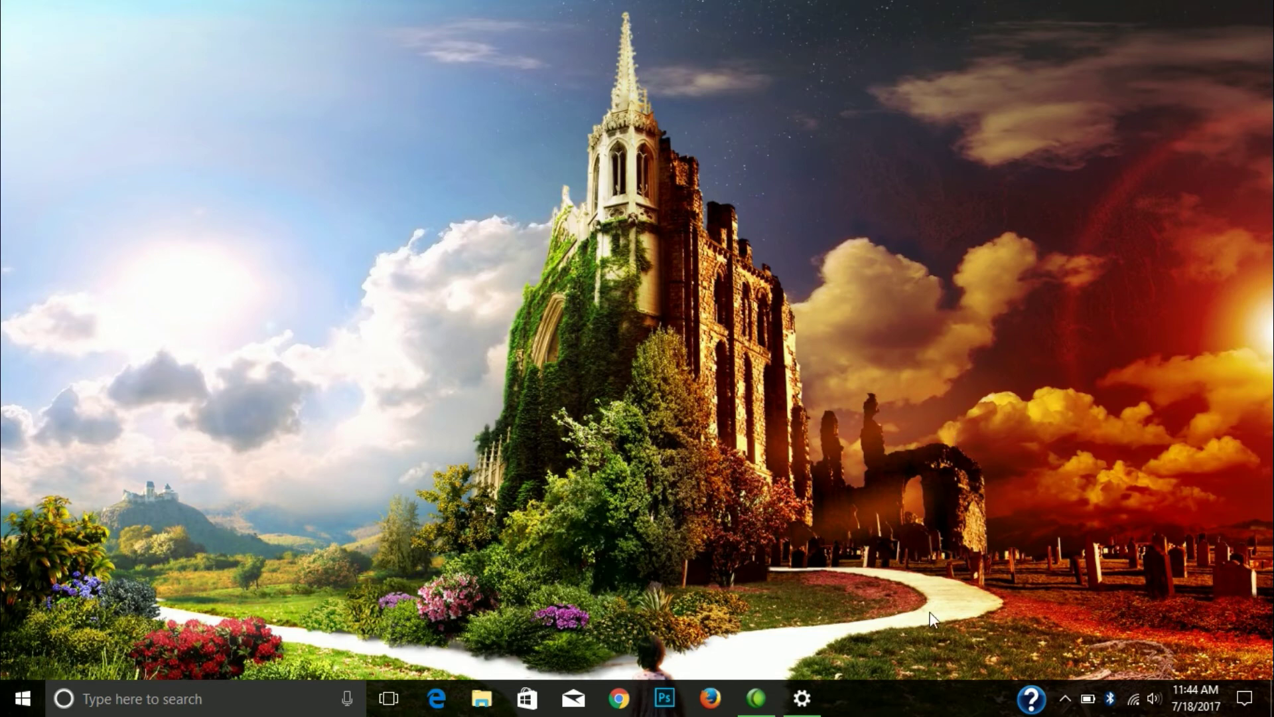
Restore Settings, set the picture fit back to Fill and move the window higher on the desktop.
left_click(802, 697)
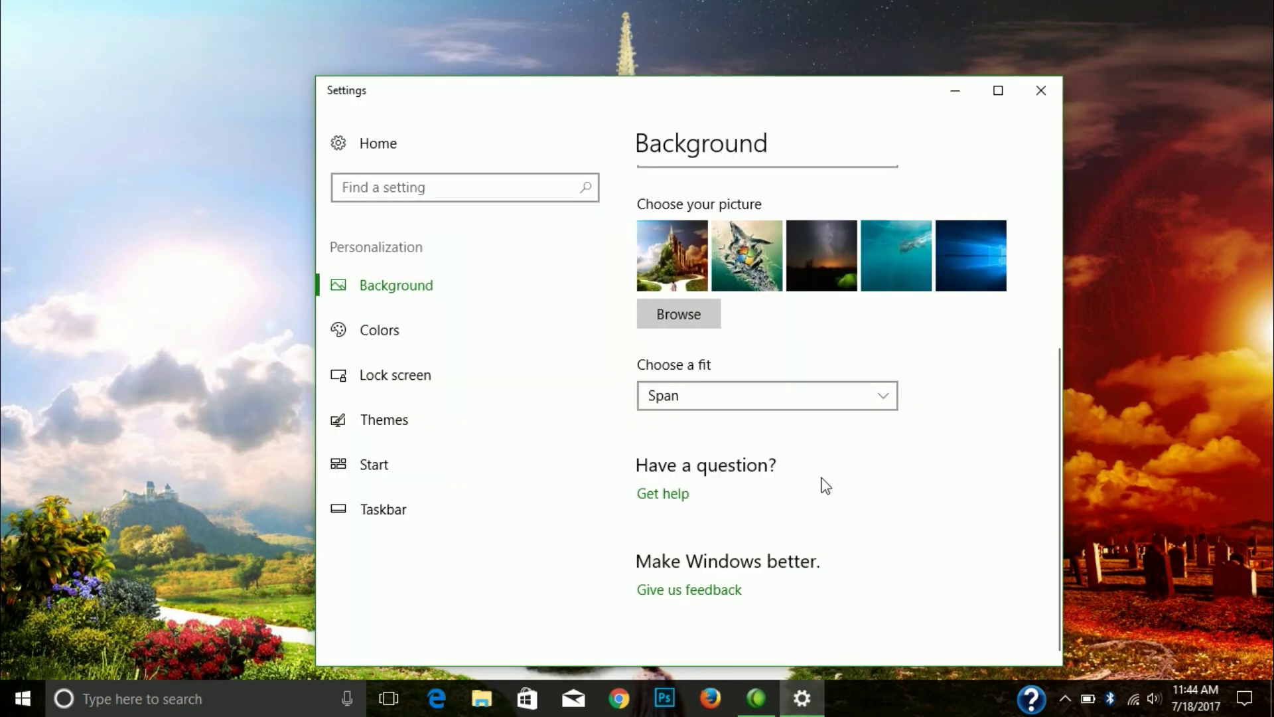
left_click(829, 403)
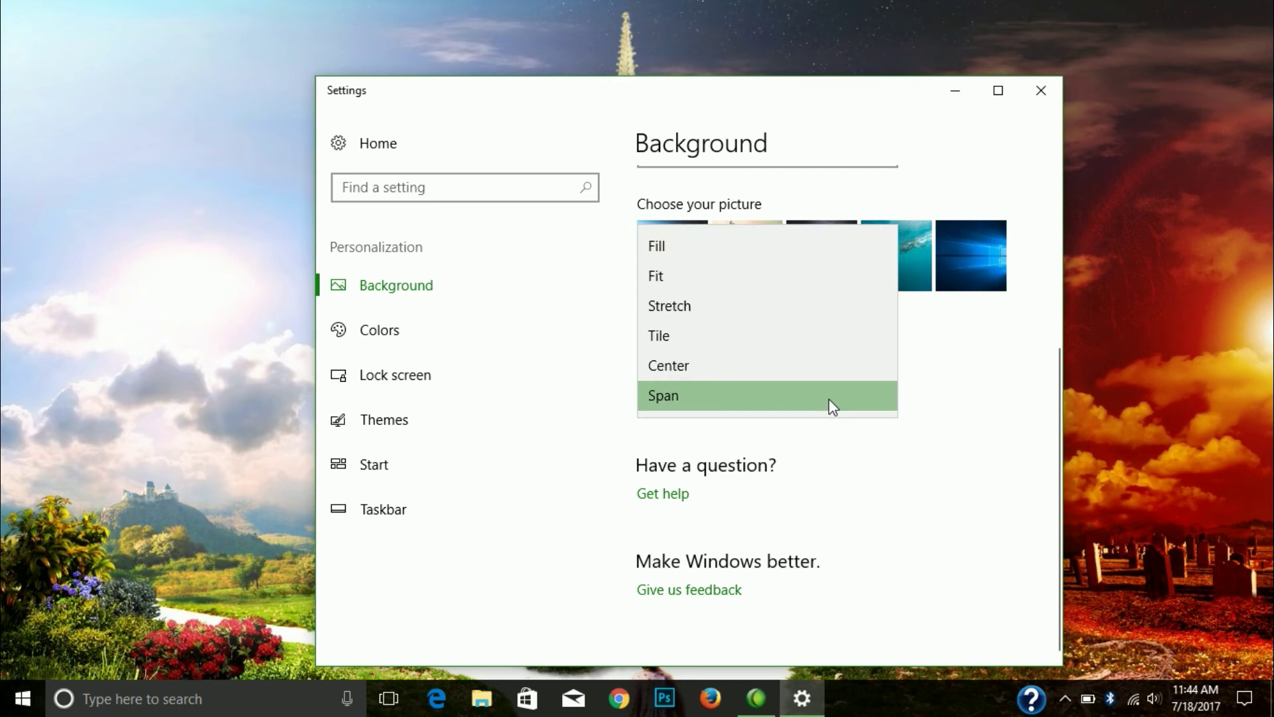
left_click(739, 238)
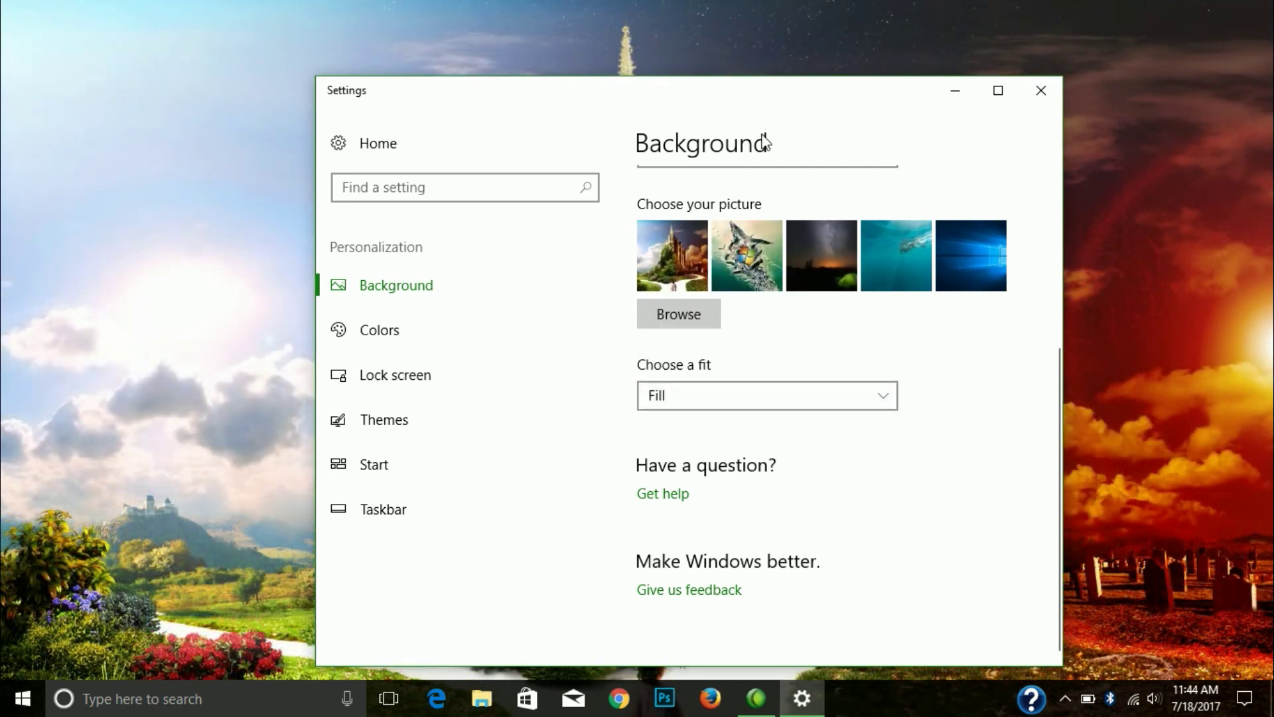
left_click_drag(767, 106, 782, 48)
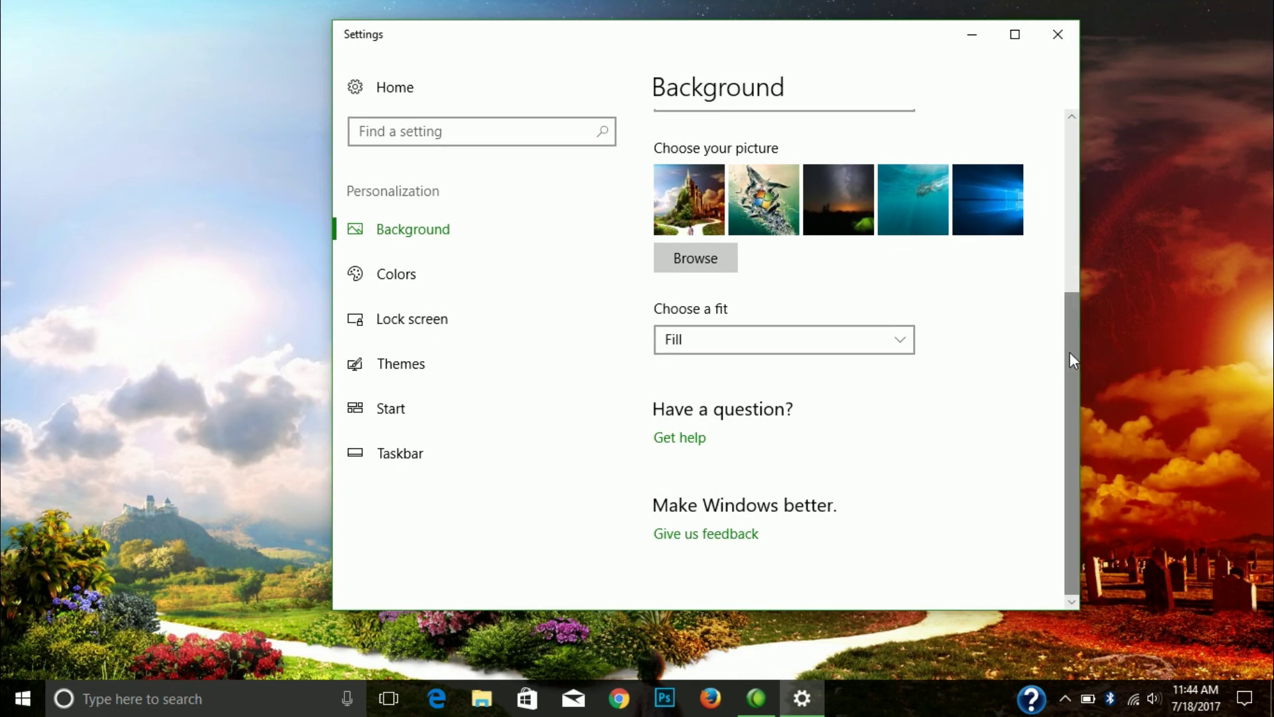
mouse_move(1073, 398)
left_mouse_down()
mouse_move(1073, 332)
mouse_move(1075, 380)
left_mouse_up()
Open the Lock screen settings and set the lock screen background type to Picture.
left_click(425, 320)
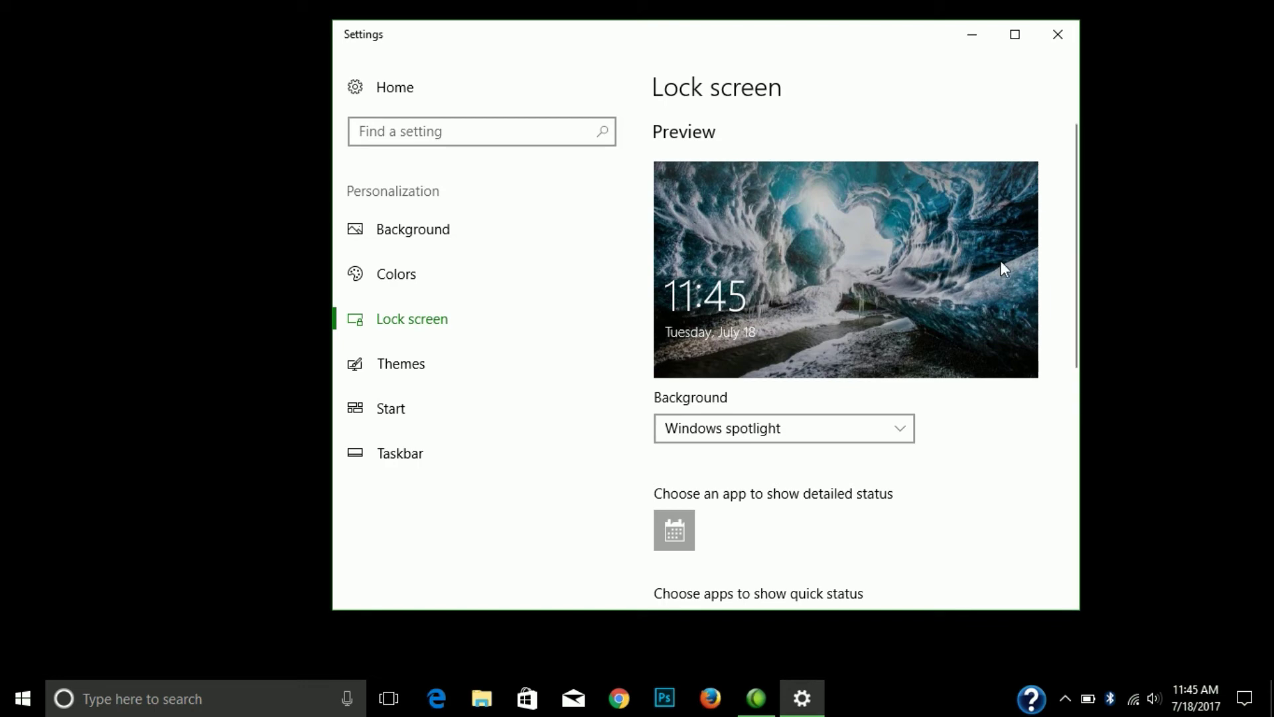
left_click(855, 438)
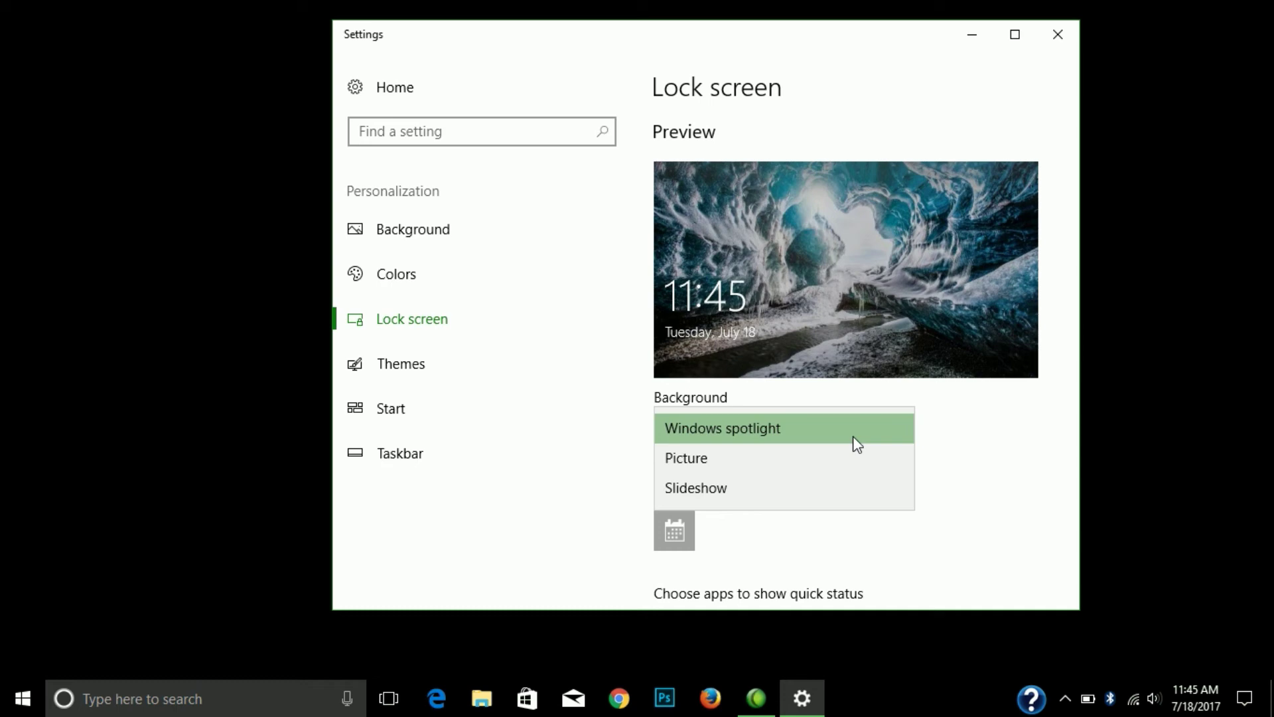
left_click(801, 468)
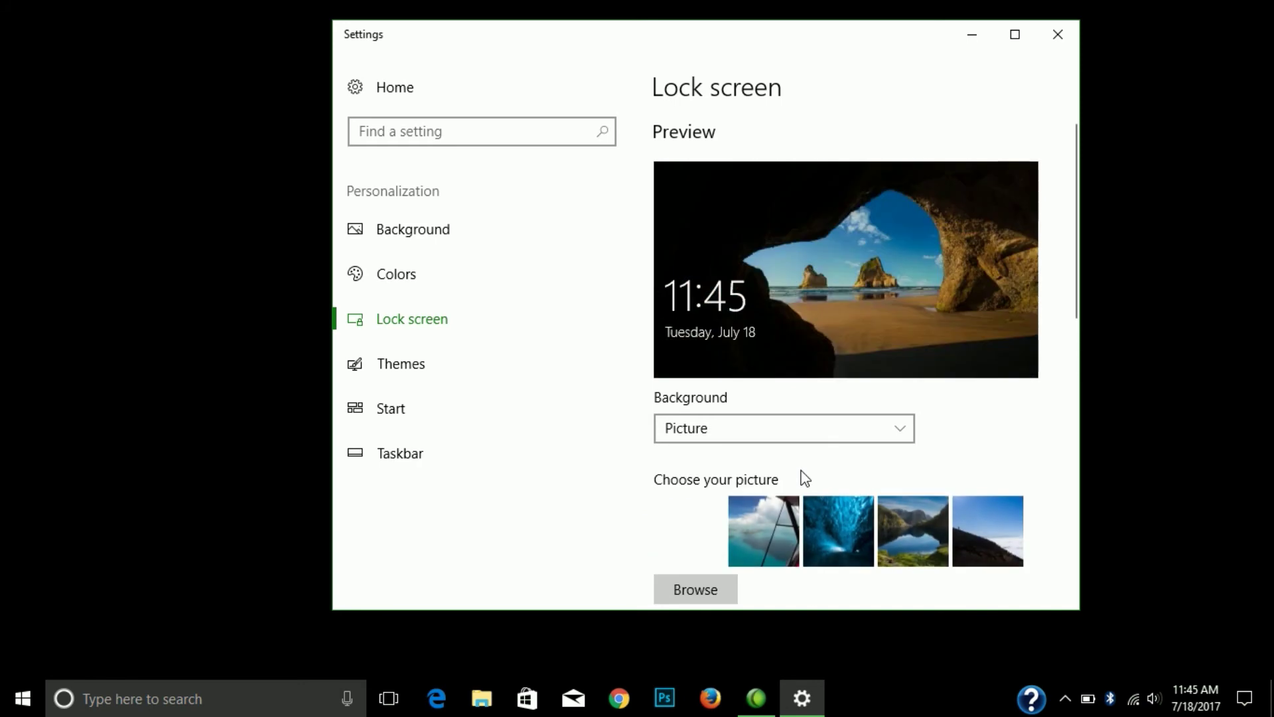
scroll(1068, 226, "down", 2)
scroll(1073, 261, "down", 3)
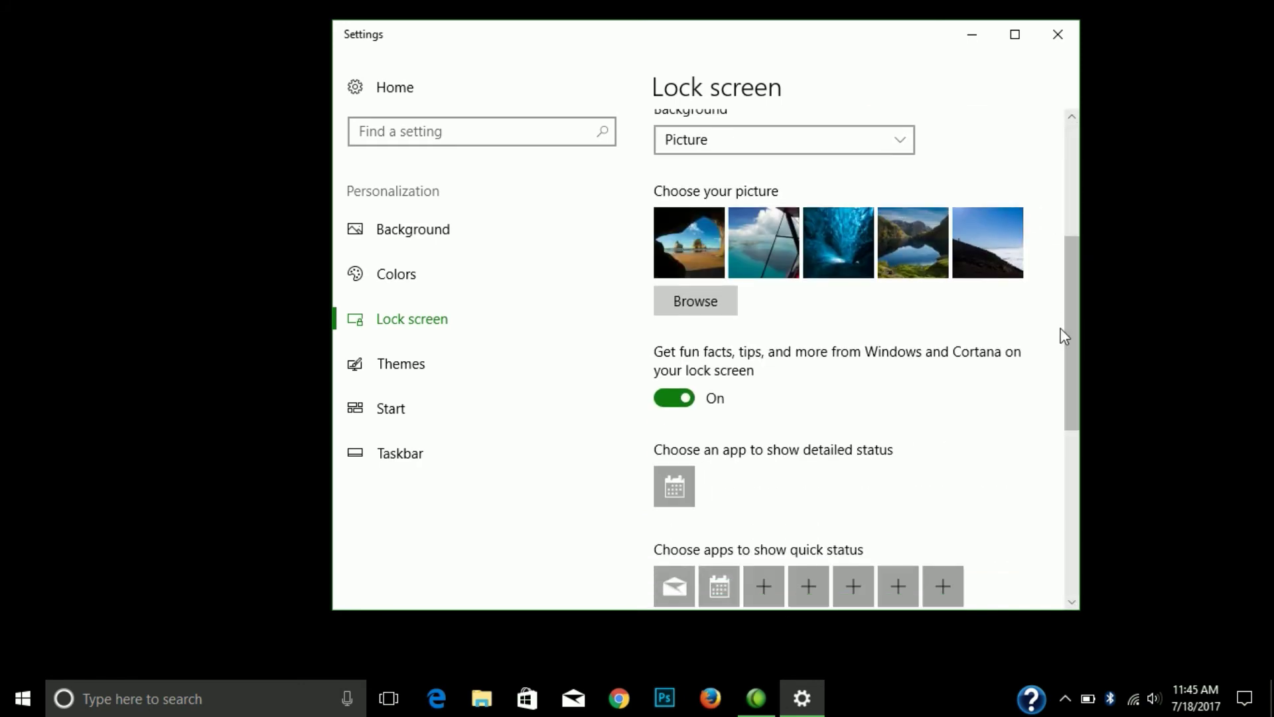
Browse Documents (E:) to PS Files, HD Pics, HD wallpapres and set the snowy lighthouse picture as the lock screen background.
left_click(703, 299)
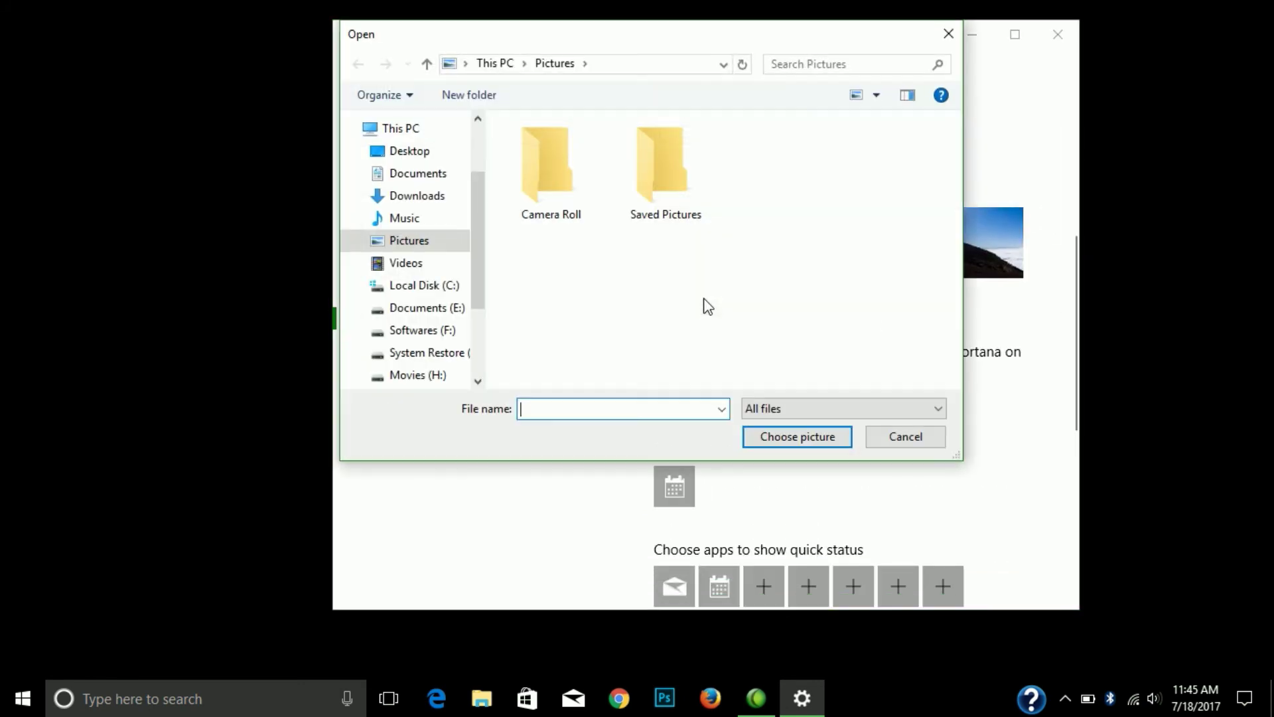
left_click(441, 306)
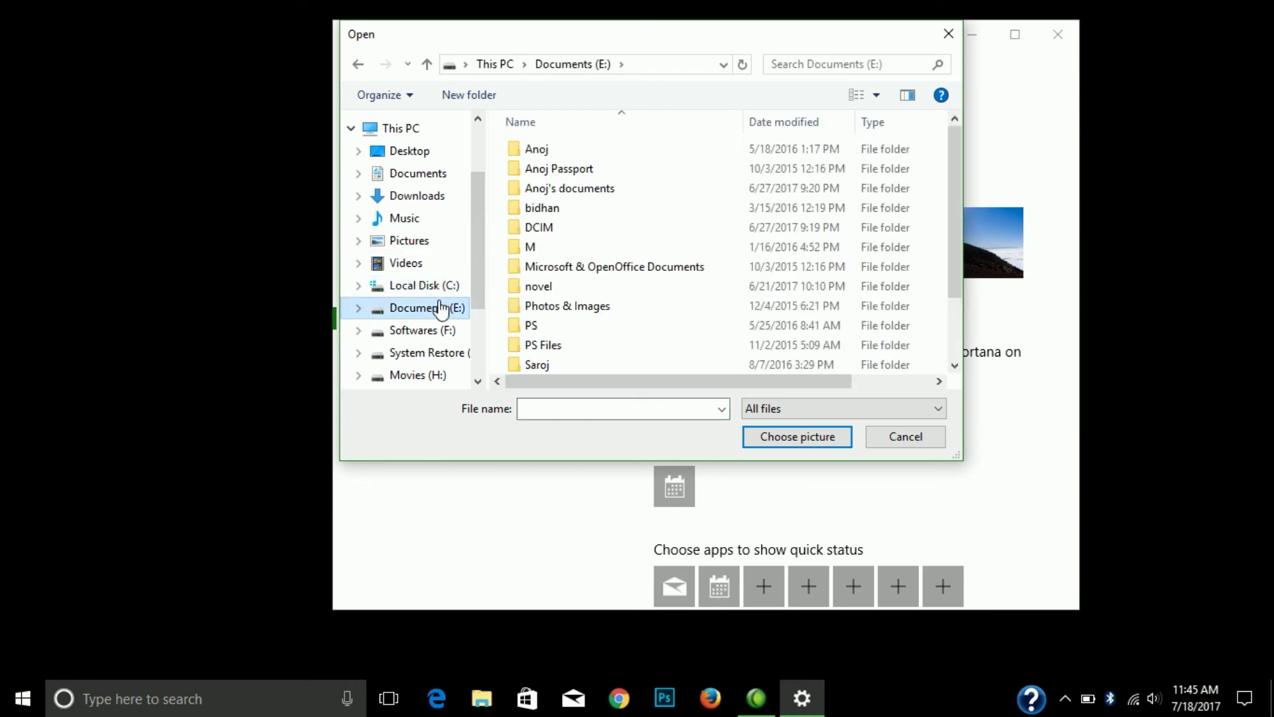
double_click(561, 327)
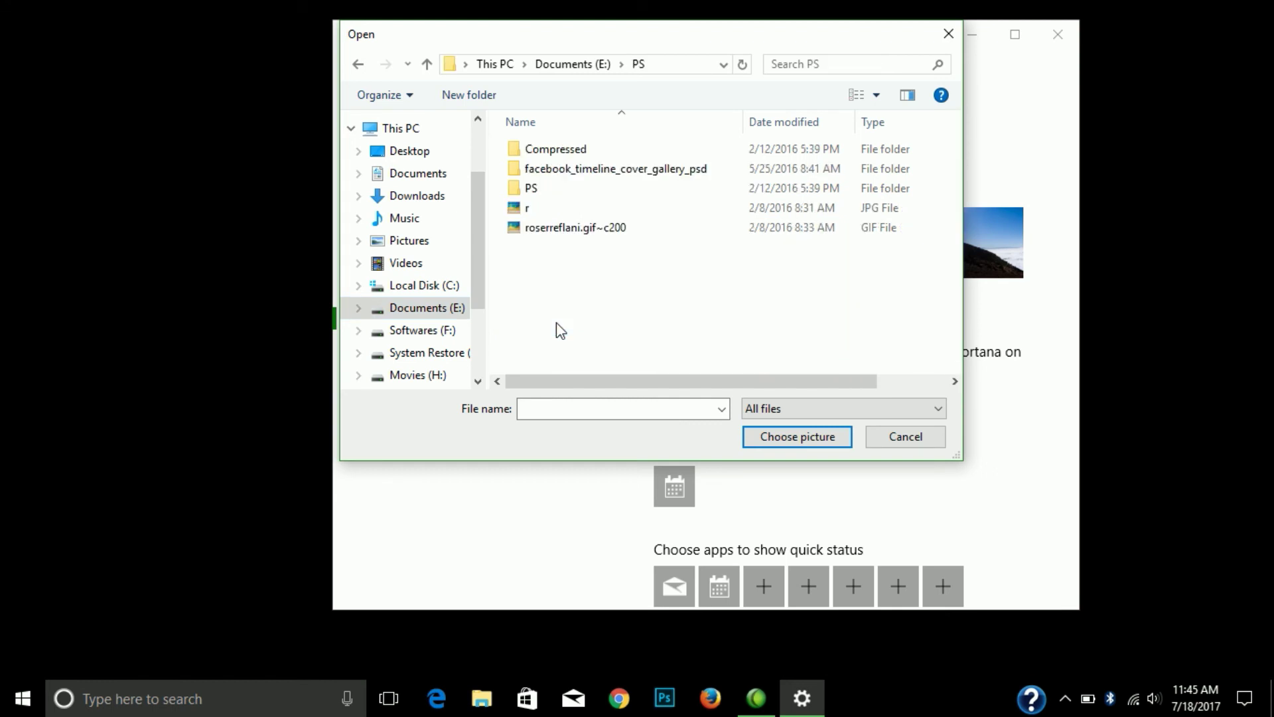
left_click(426, 64)
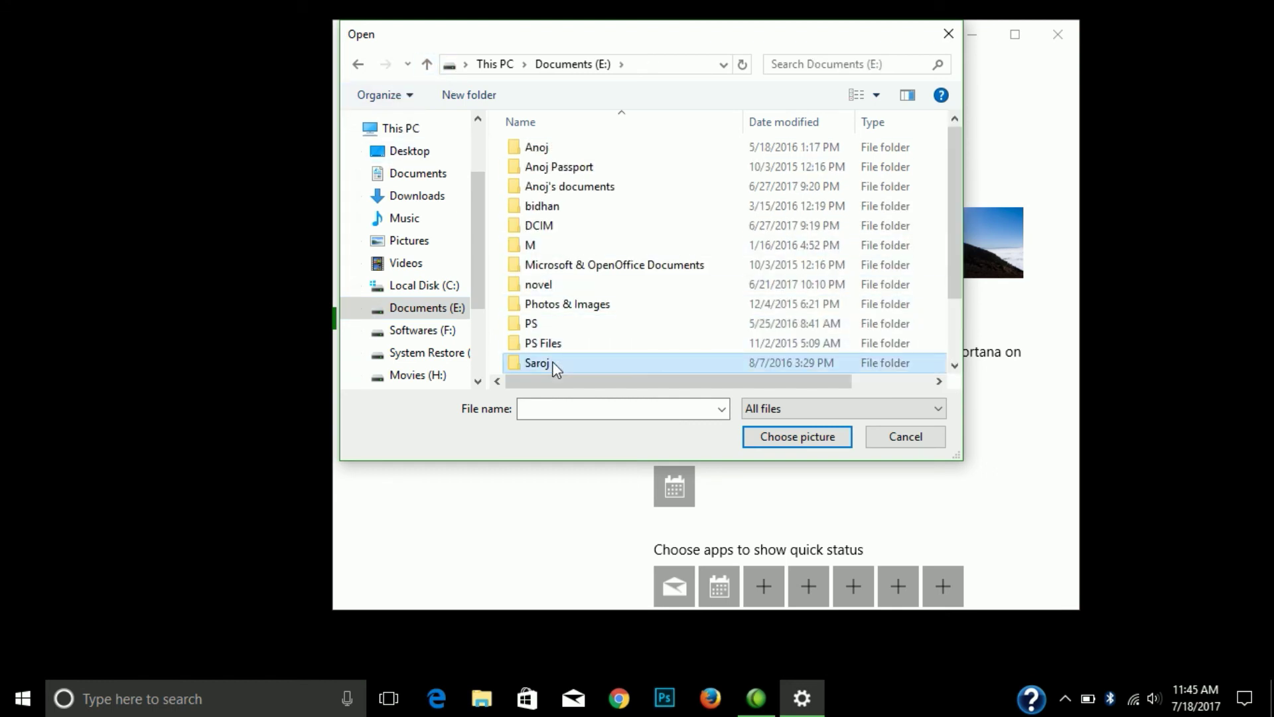
double_click(558, 344)
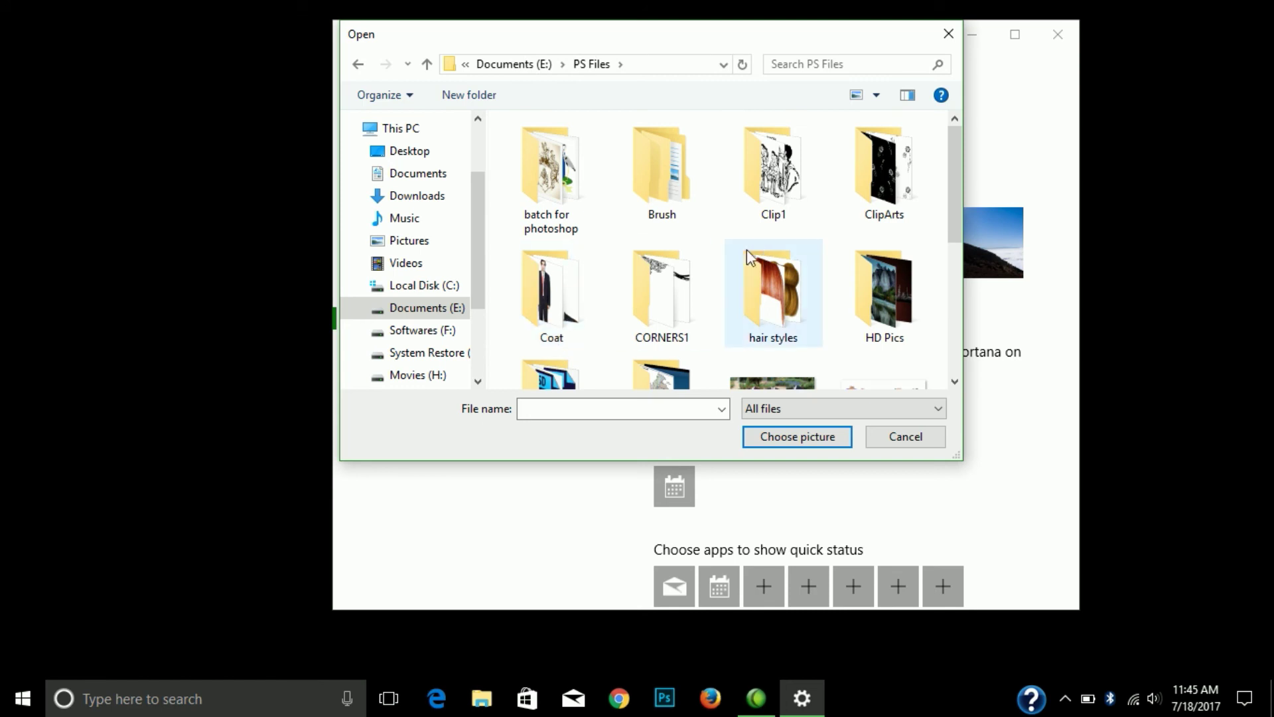
scroll(890, 304, "down", 3)
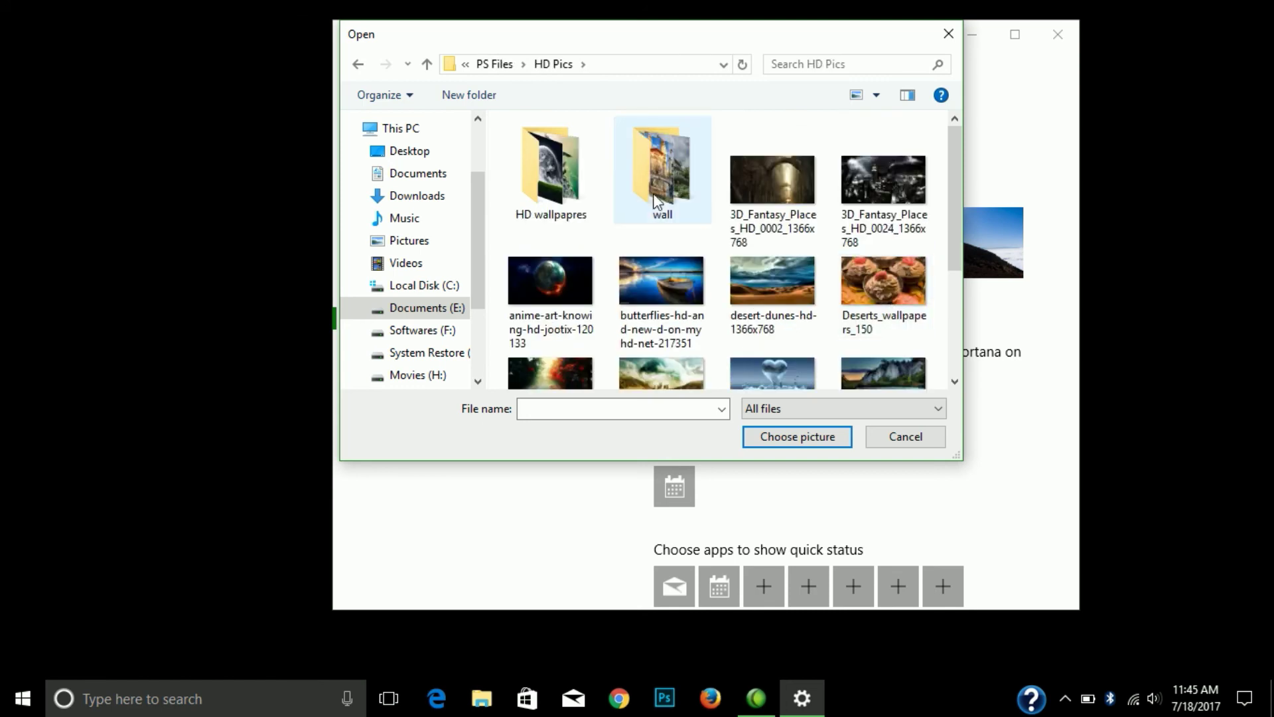
double_click(551, 166)
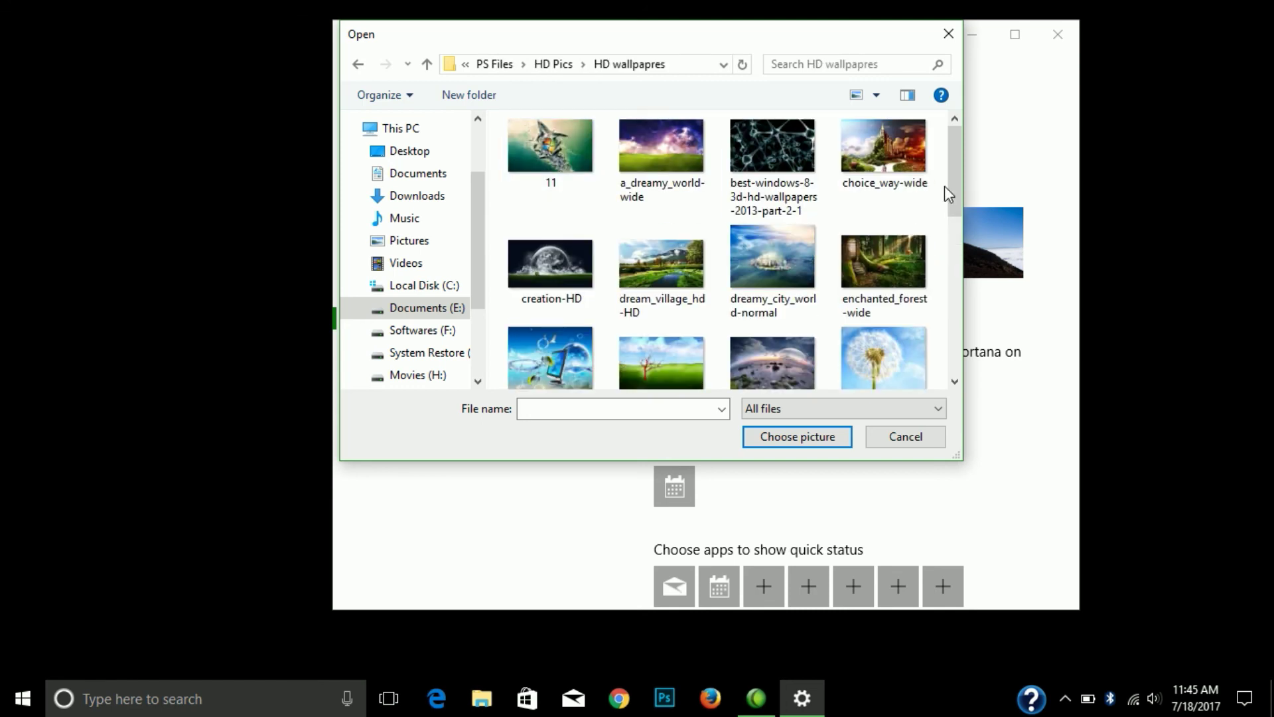
mouse_move(954, 187)
left_mouse_down()
mouse_move(969, 324)
mouse_move(955, 353)
mouse_move(954, 204)
left_mouse_up()
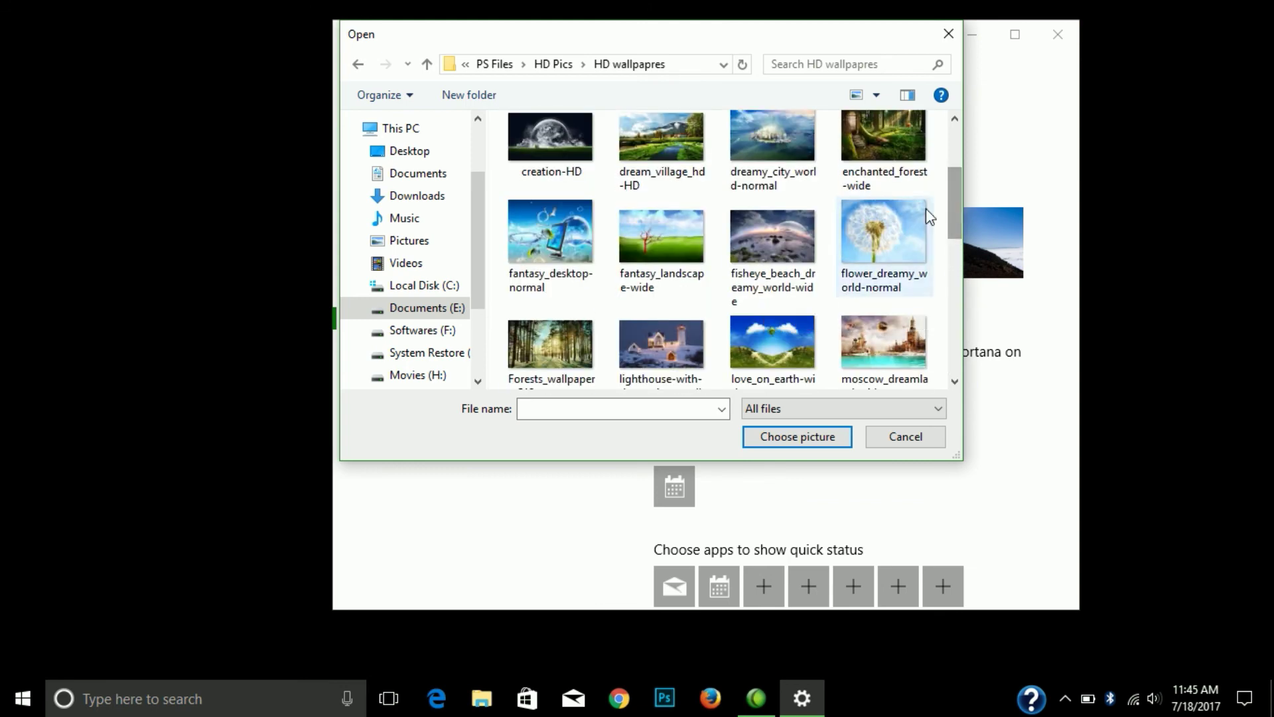
left_click(667, 342)
left_click(789, 438)
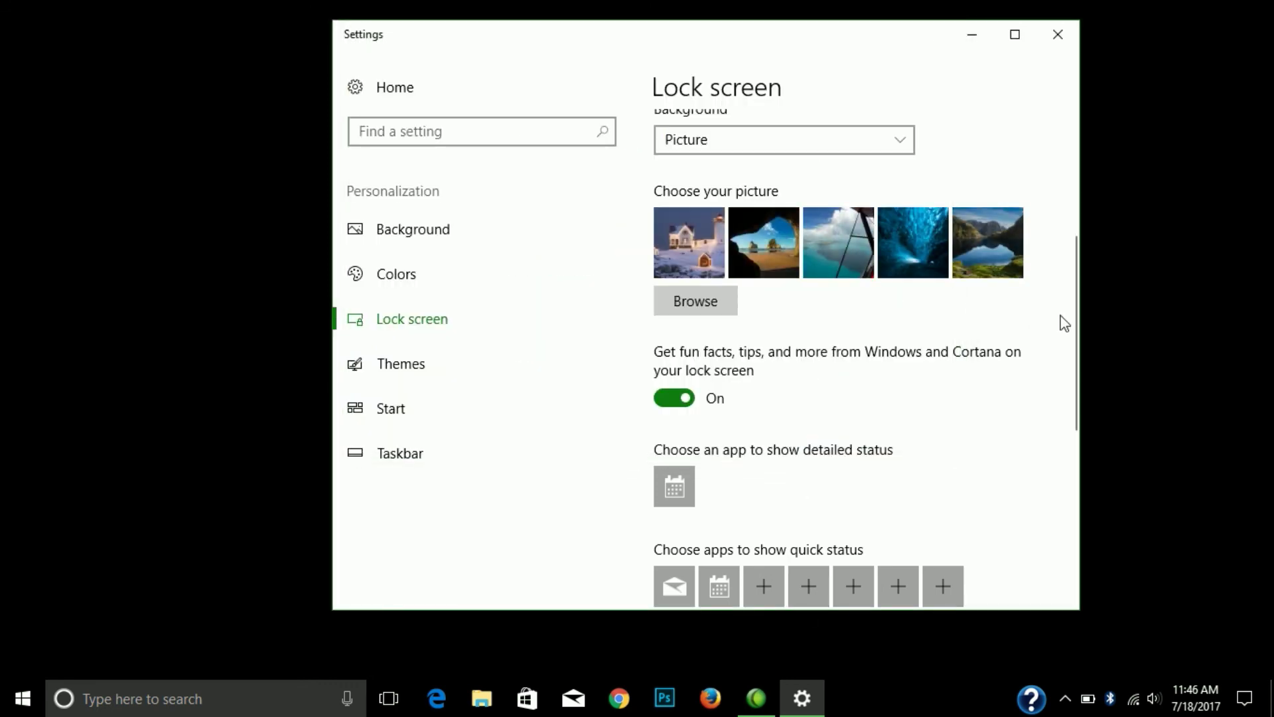
Check the lock screen preview and switch the lock screen background to Windows spotlight.
left_click_drag(1077, 315, 1075, 211)
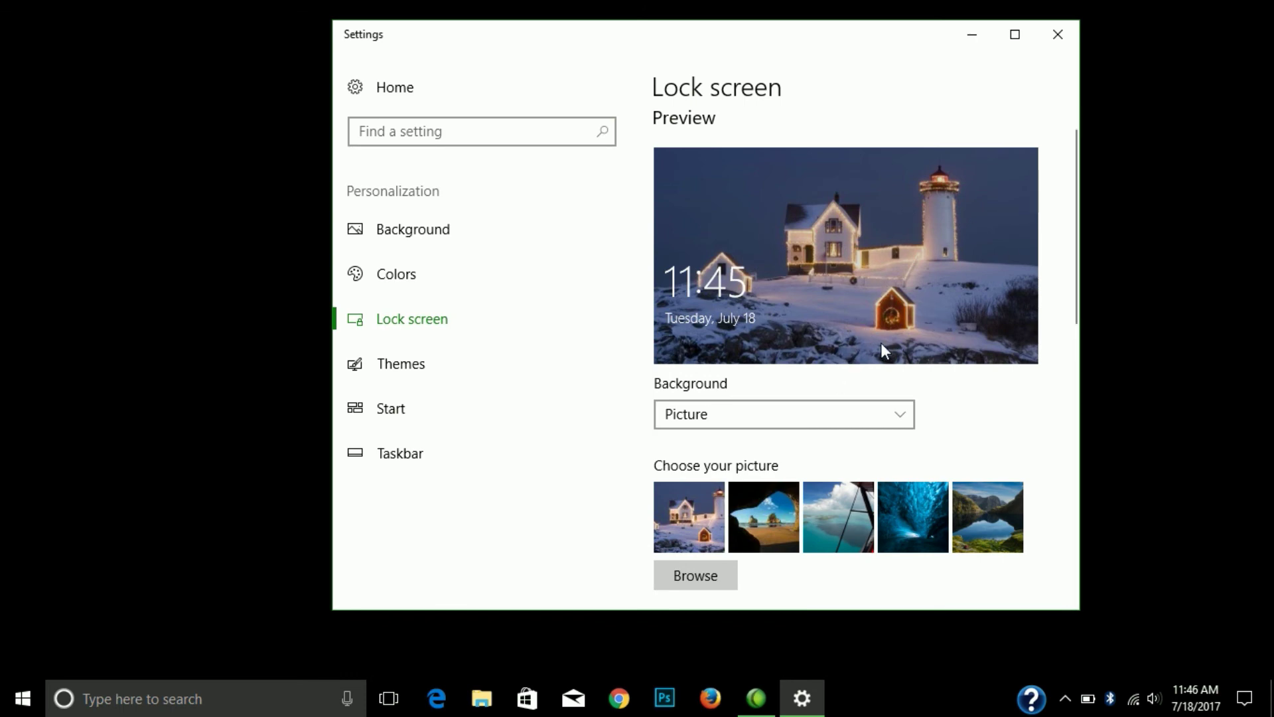
left_click(904, 416)
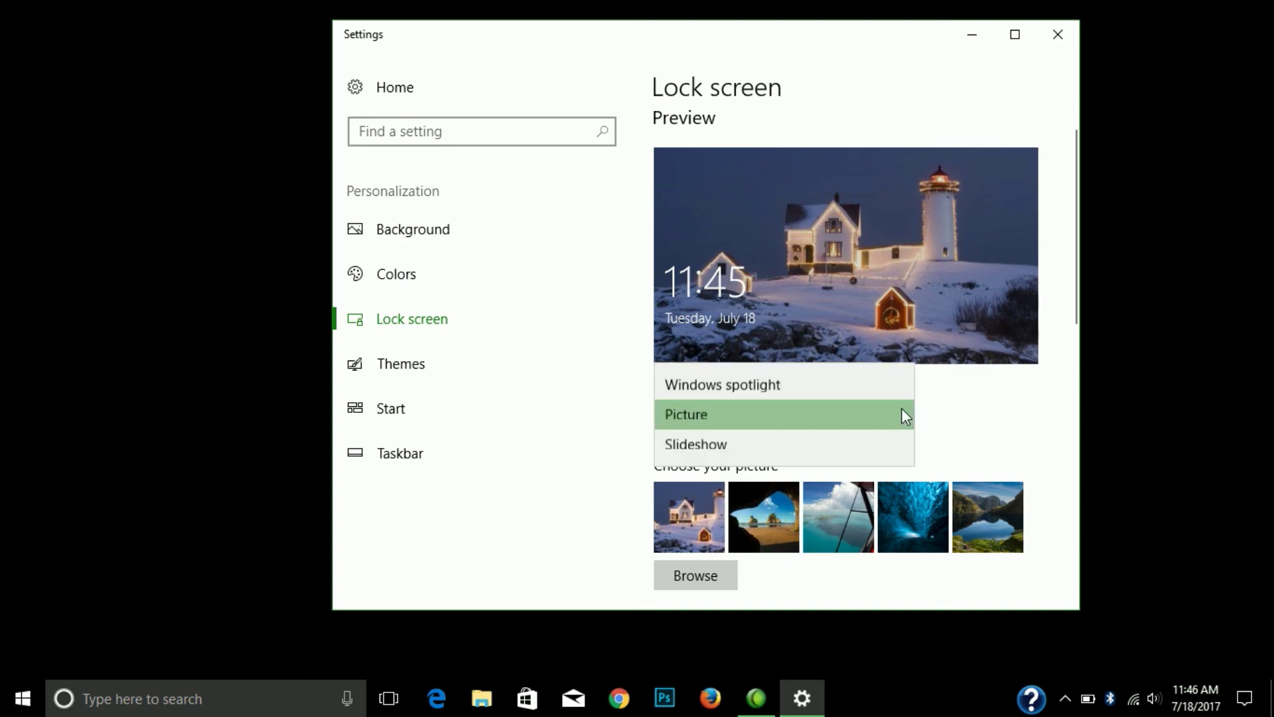
left_click(868, 389)
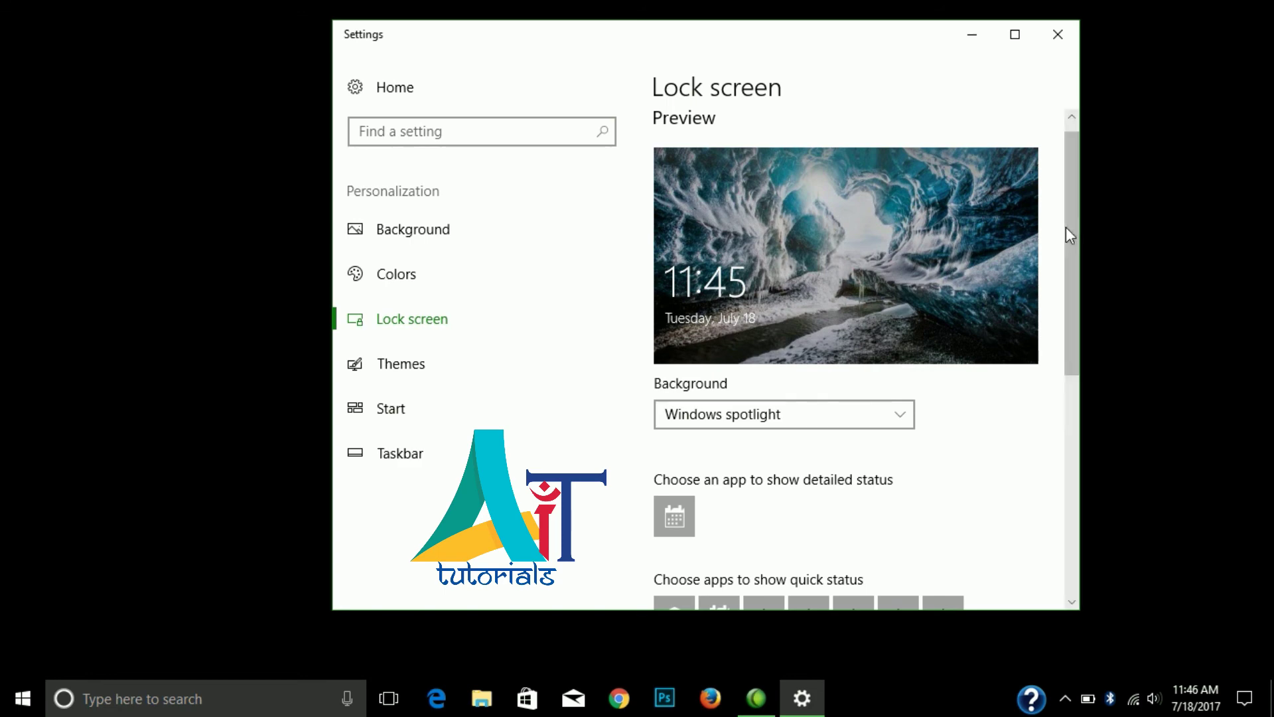
scroll(1075, 230, "down", 1)
left_click_drag(1075, 229, 1080, 167)
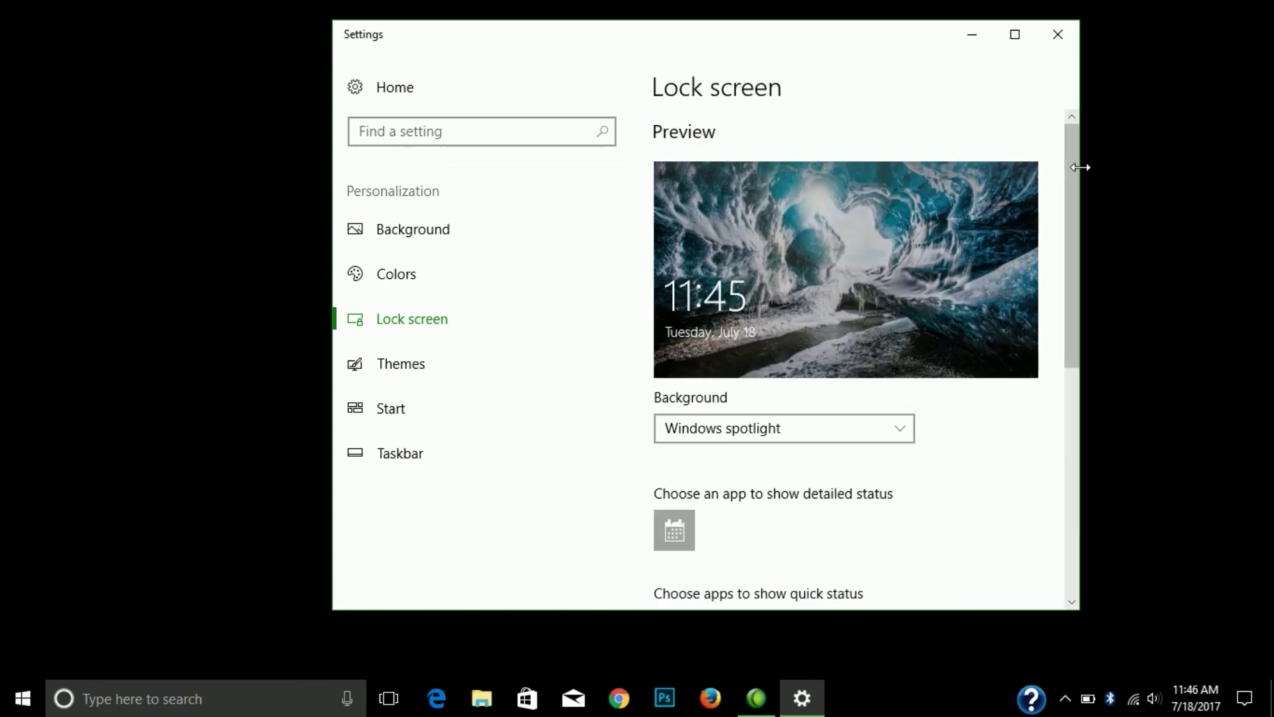